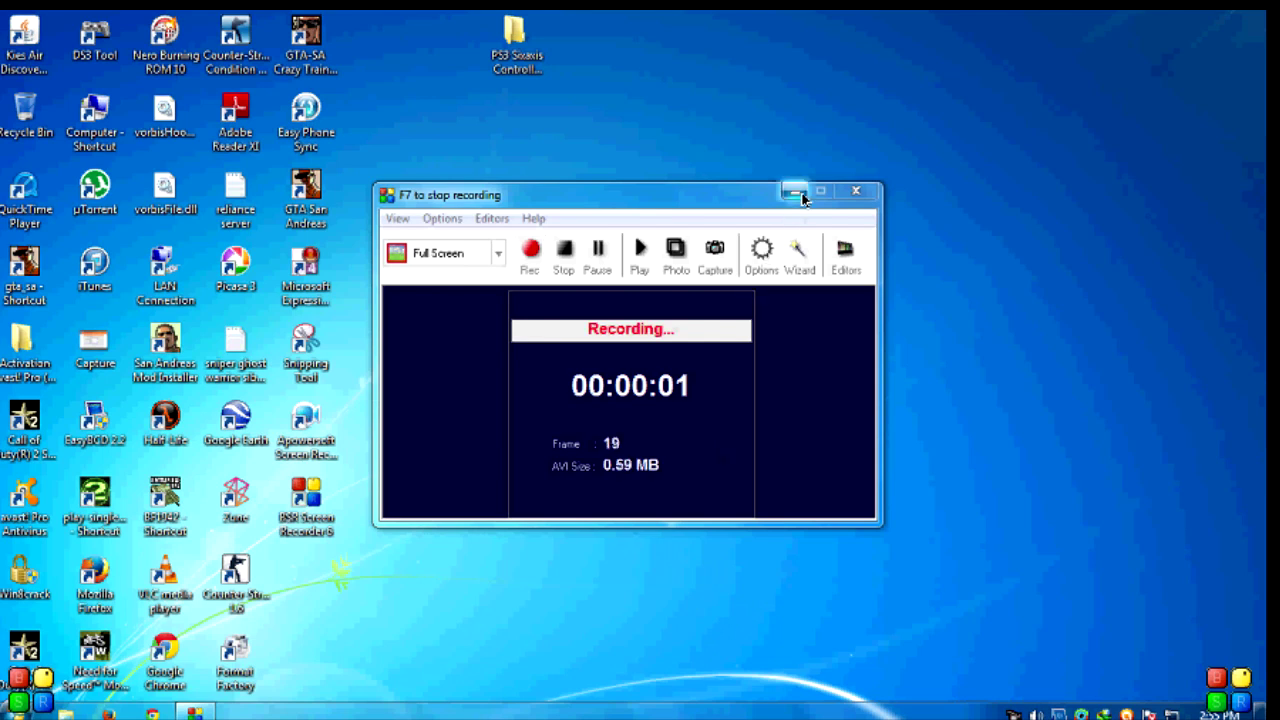
Step: Refresh the desktop several times from its right-click menu
right_click(416, 172)
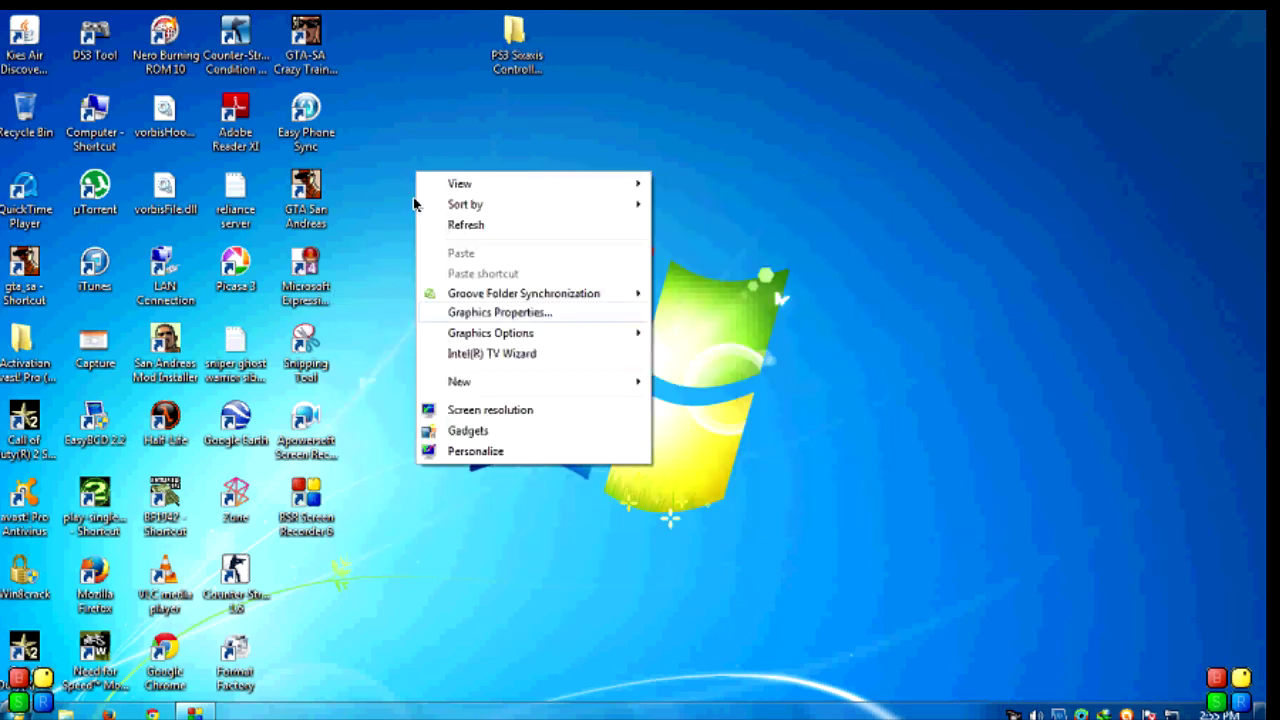
click(449, 241)
right_click(449, 240)
click(471, 288)
right_click(471, 289)
click(497, 342)
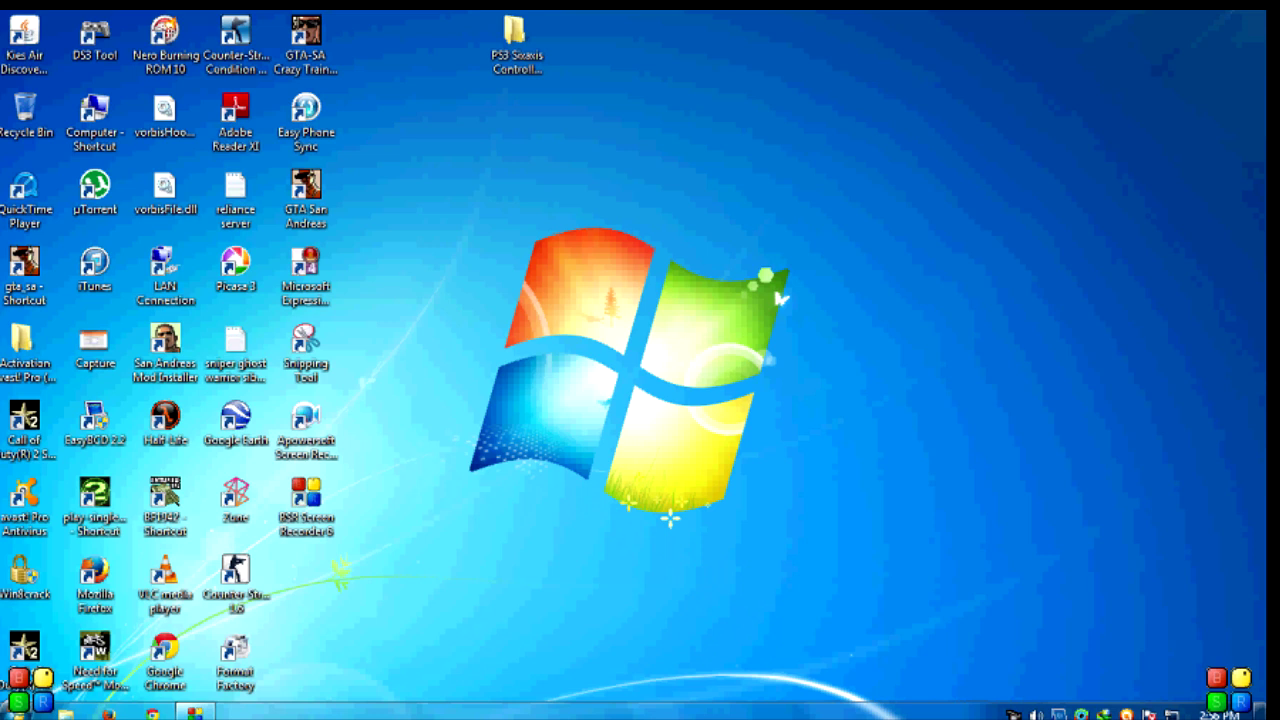
right_click(422, 167)
right_click(450, 224)
click(484, 277)
Step: Look up the Local Area Connection's IPv4 default gateway in Network and Sharing Center
click(1058, 714)
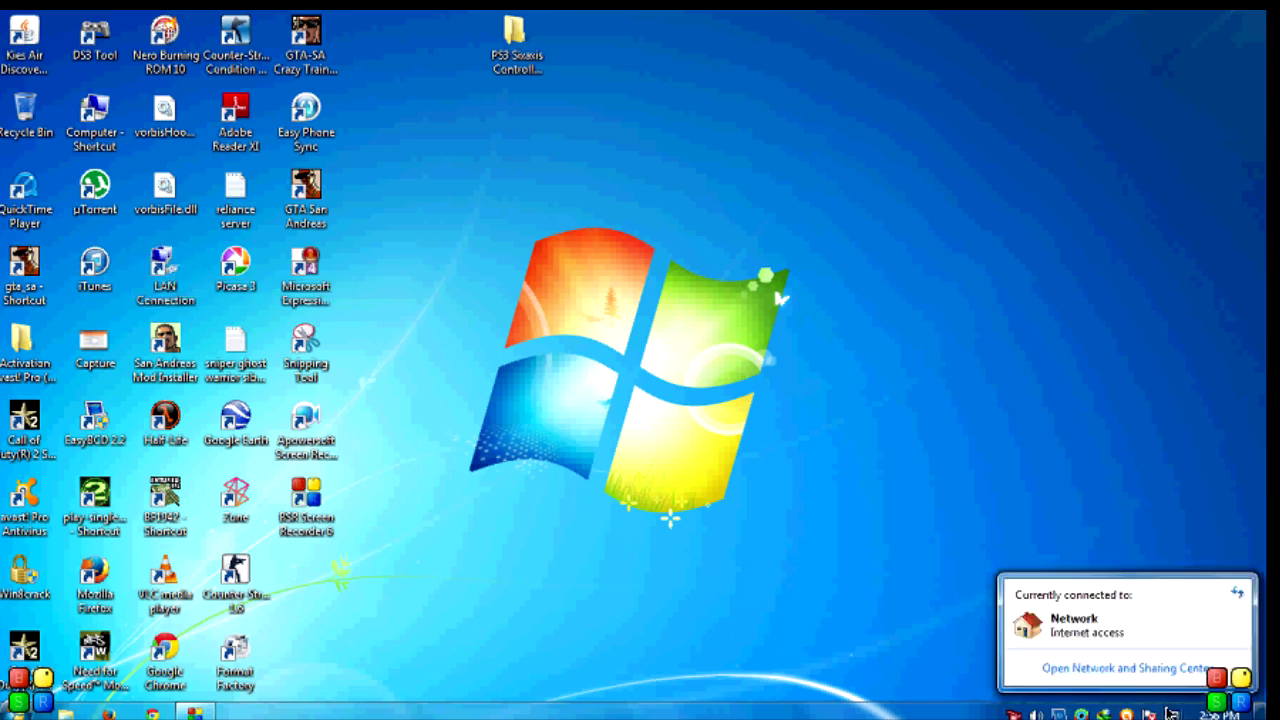
click(1128, 668)
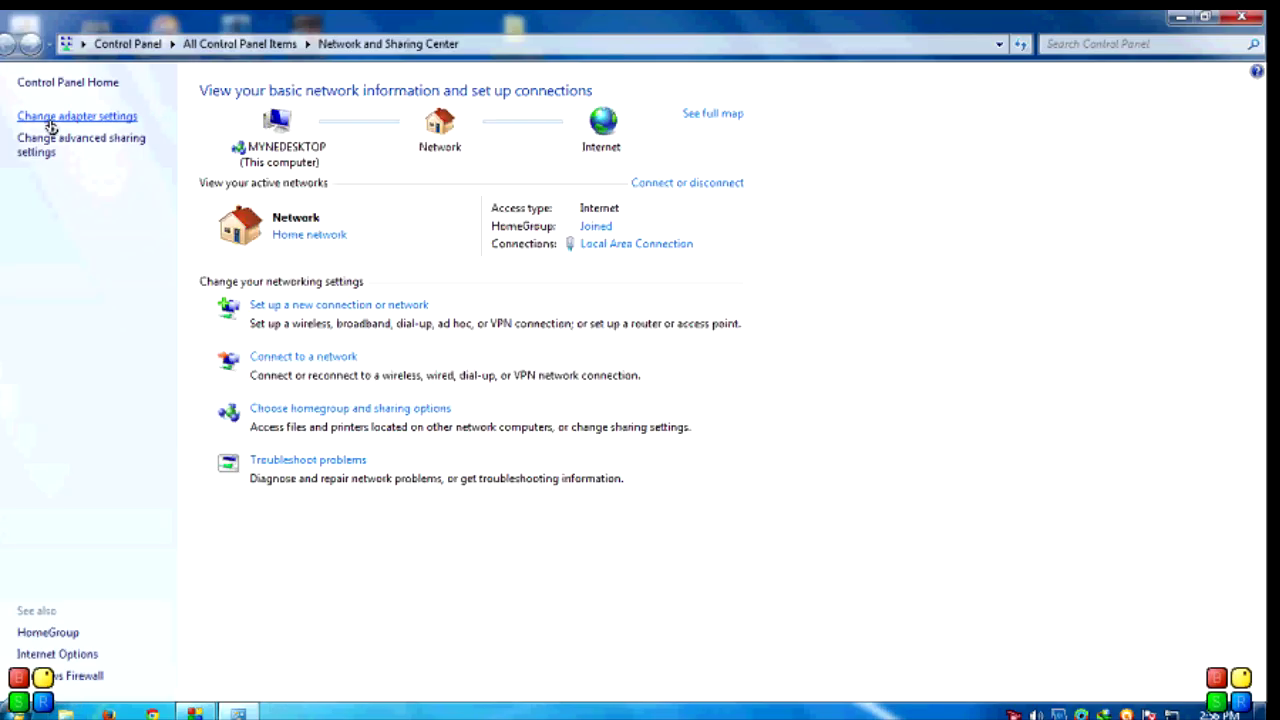
click(50, 118)
click(100, 124)
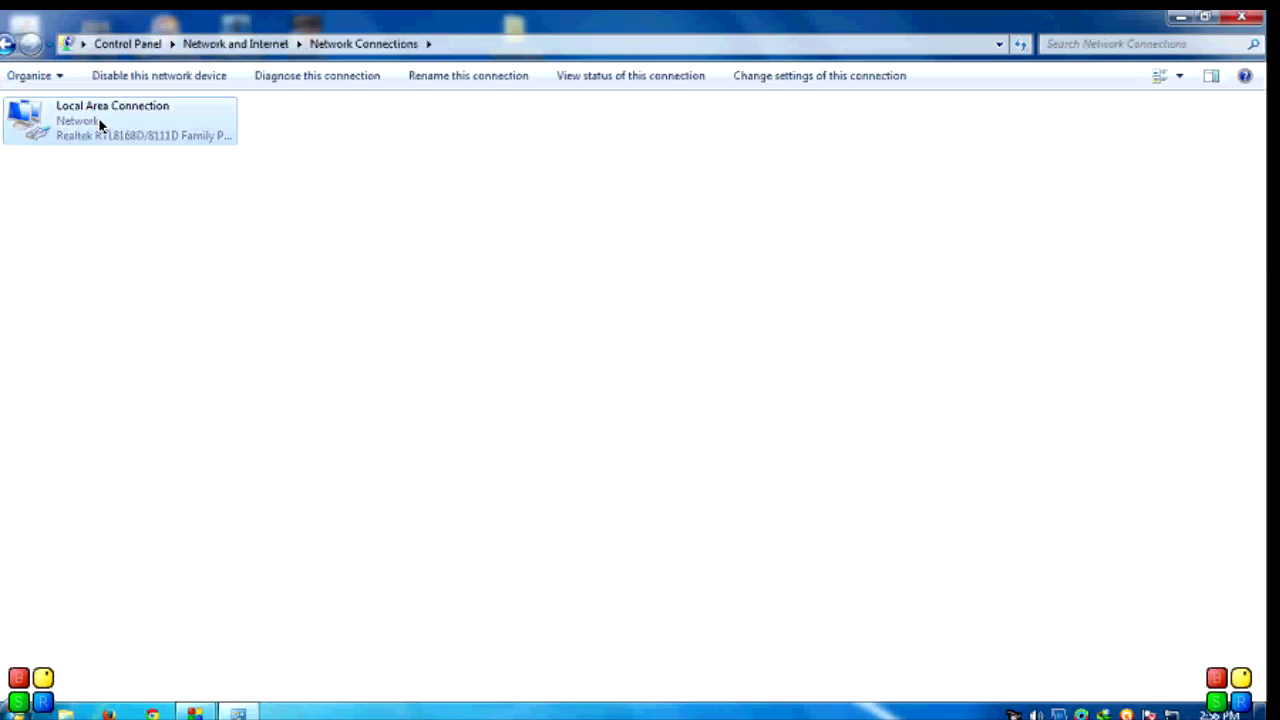
double_click(100, 124)
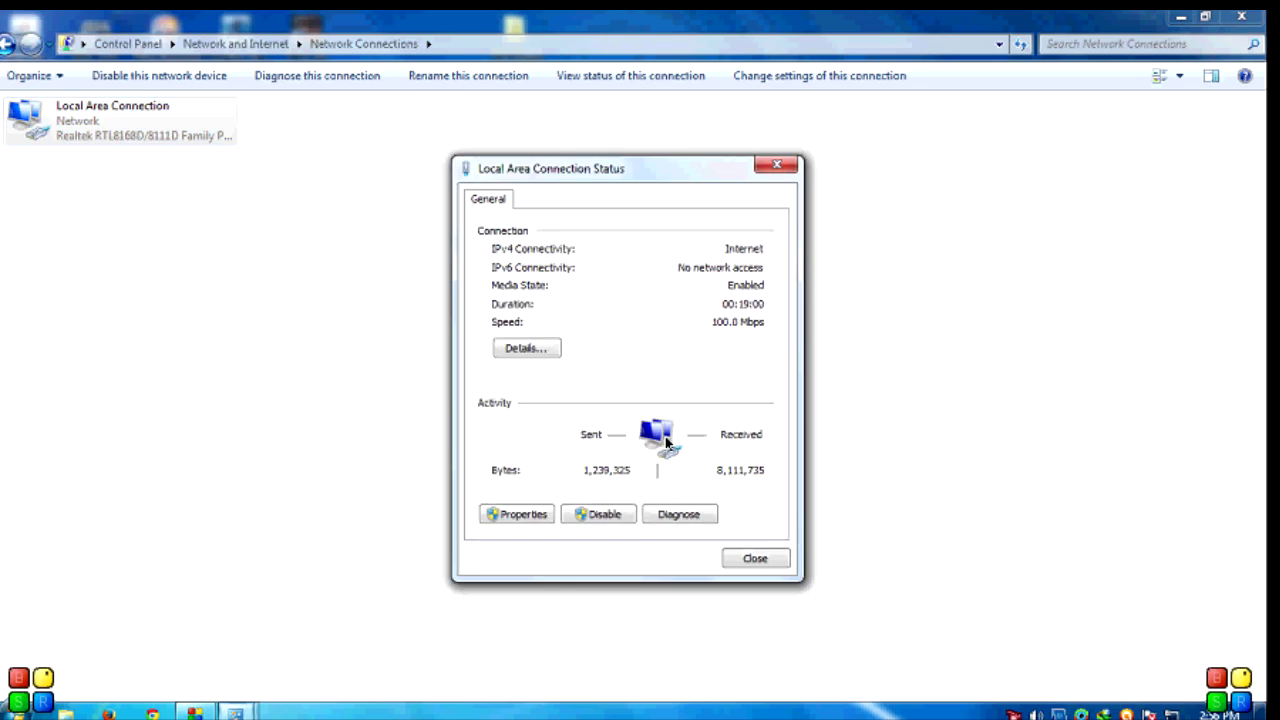
click(520, 350)
click(628, 399)
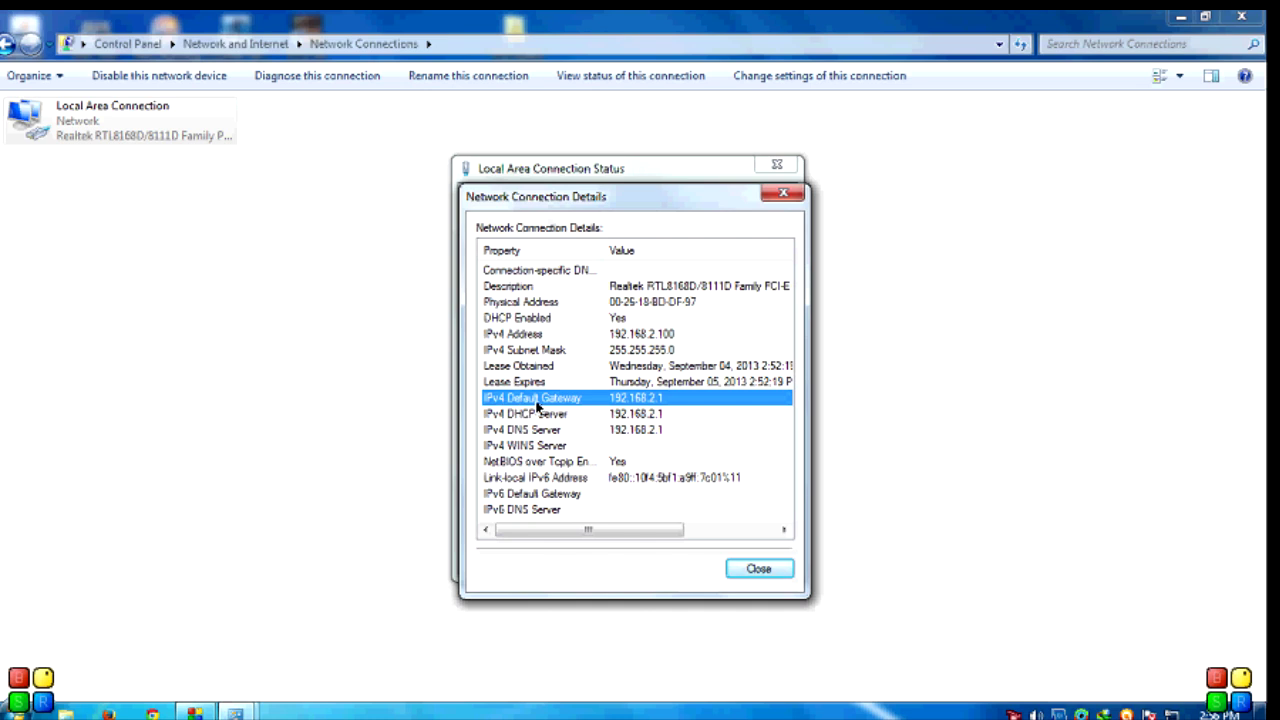
click(779, 193)
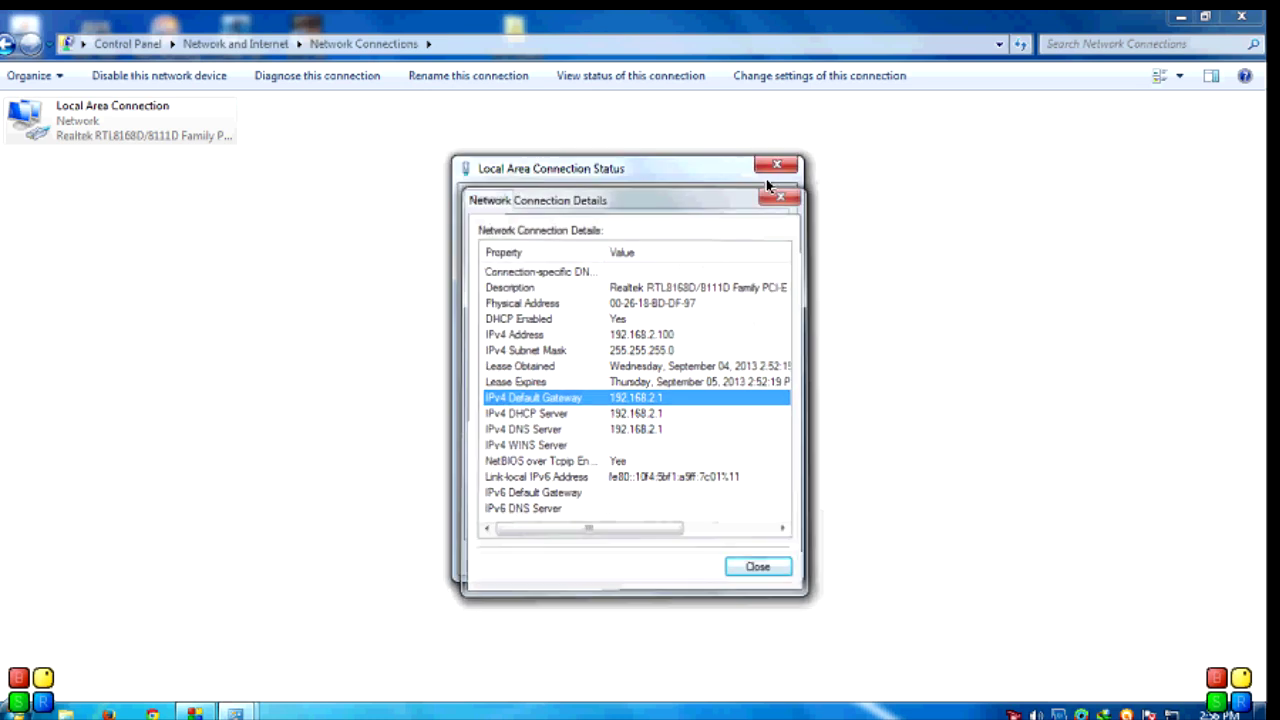
click(776, 165)
Step: Minimize all windows and refresh the desktop
key(super+d)
right_click(558, 256)
click(597, 310)
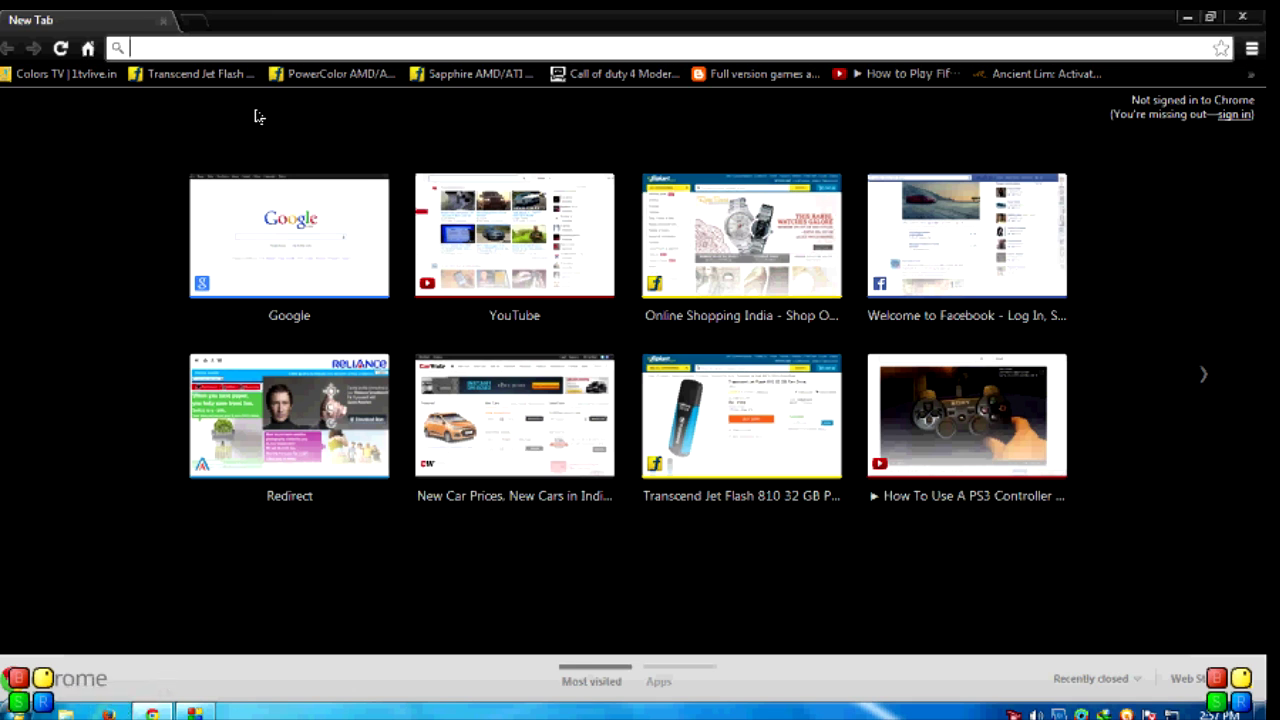
text(192.)
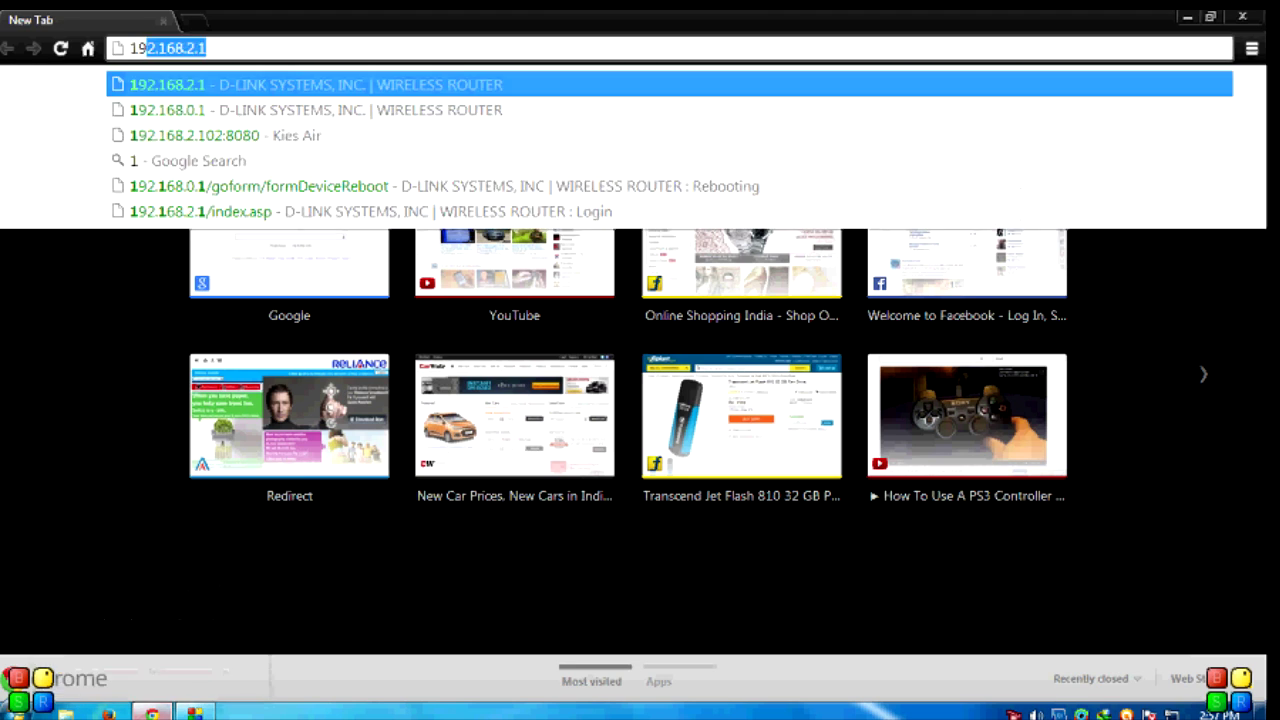
text(168.2.1)
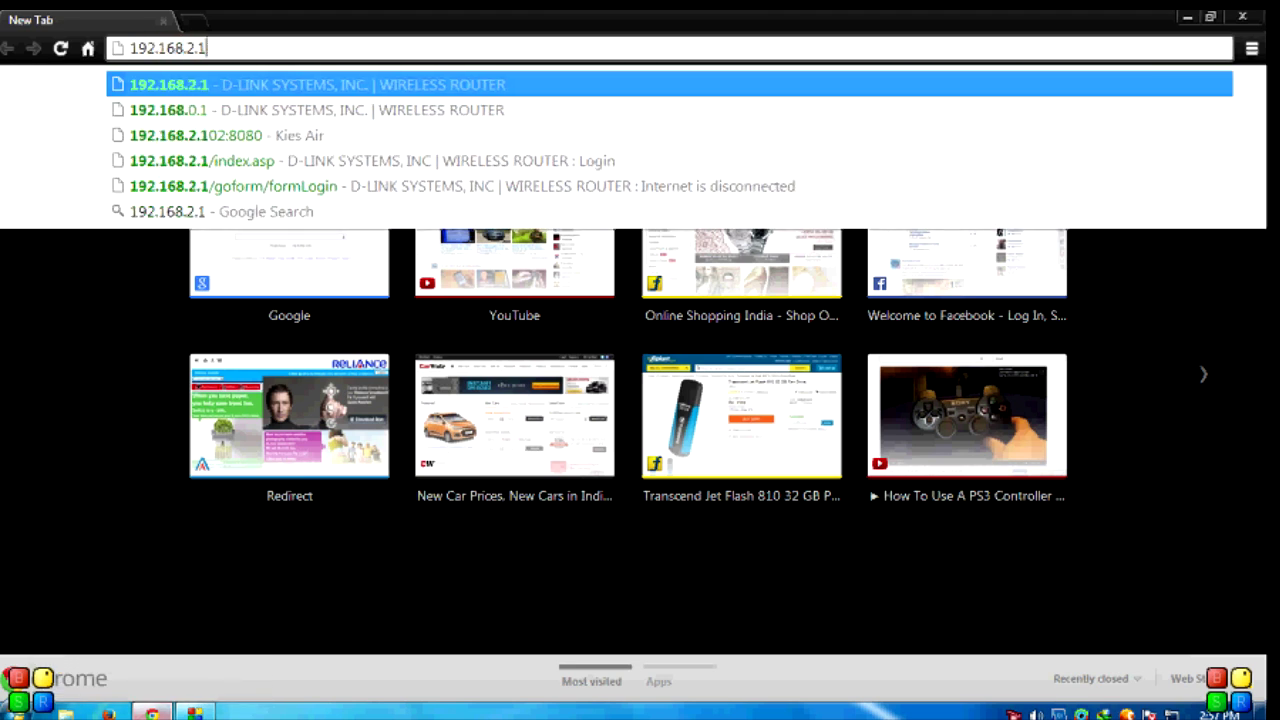
key(Return)
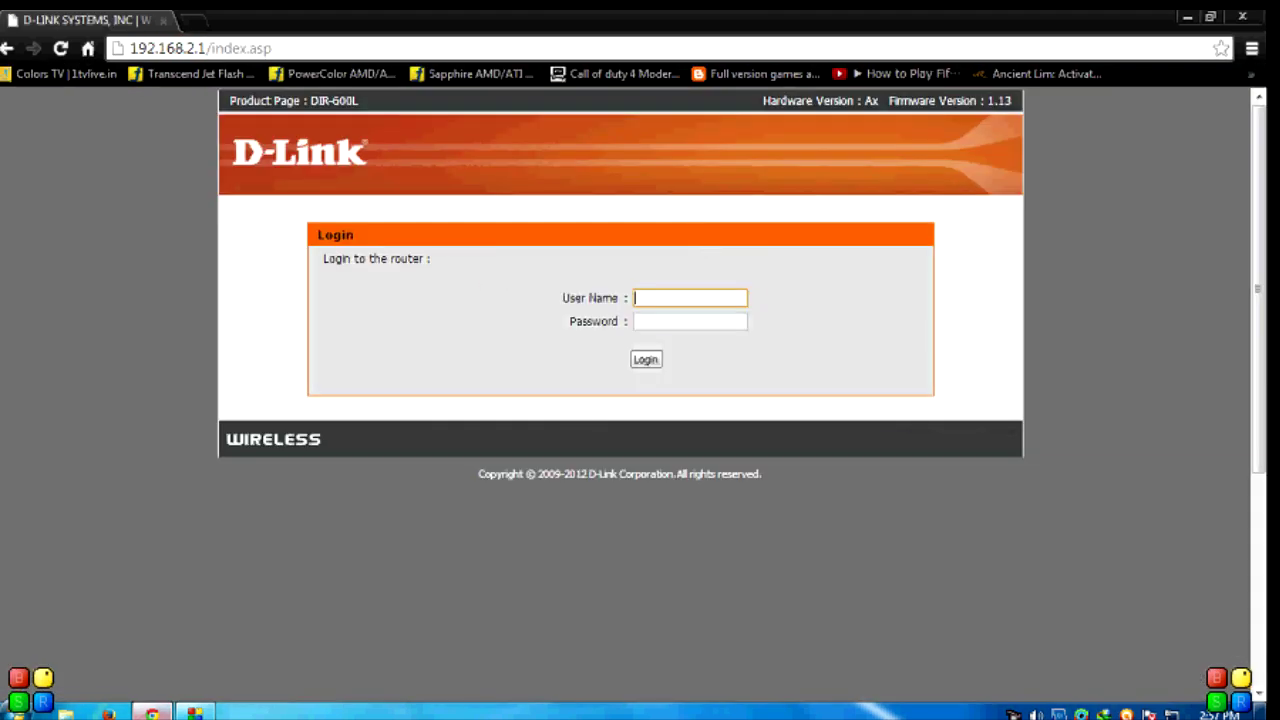
text(a)
key(Down)
key(Tab)
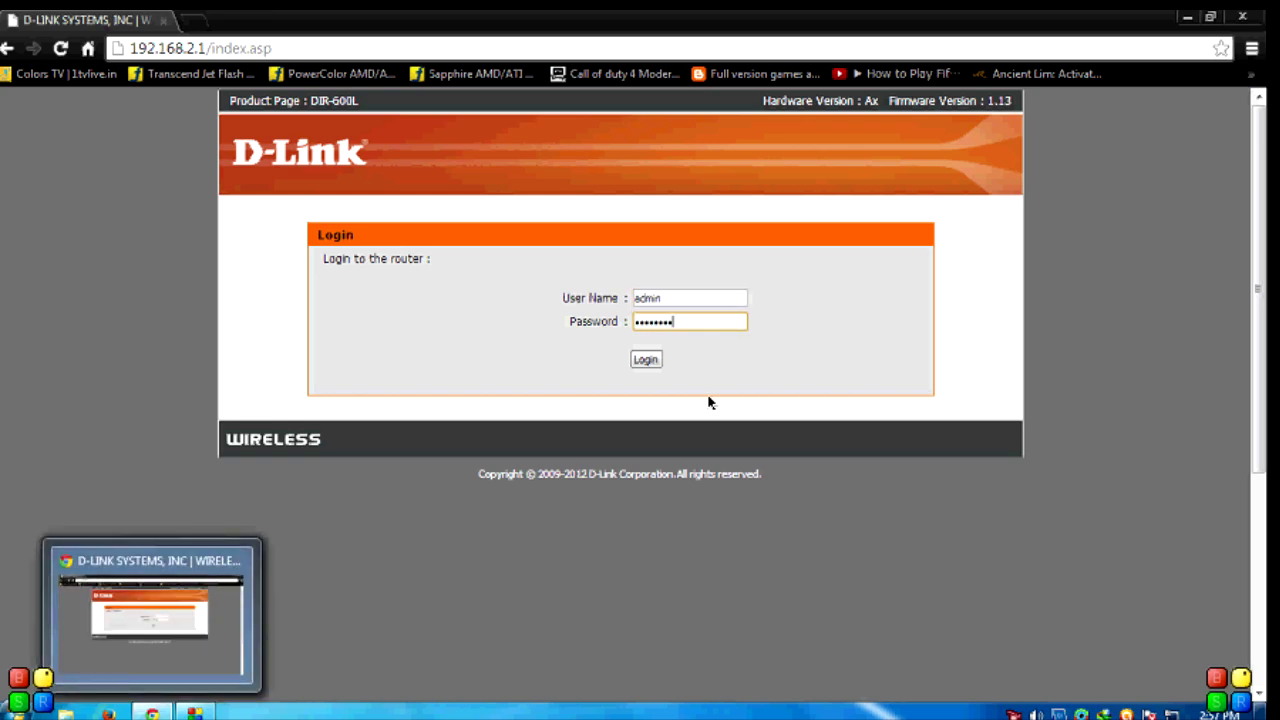
click(648, 362)
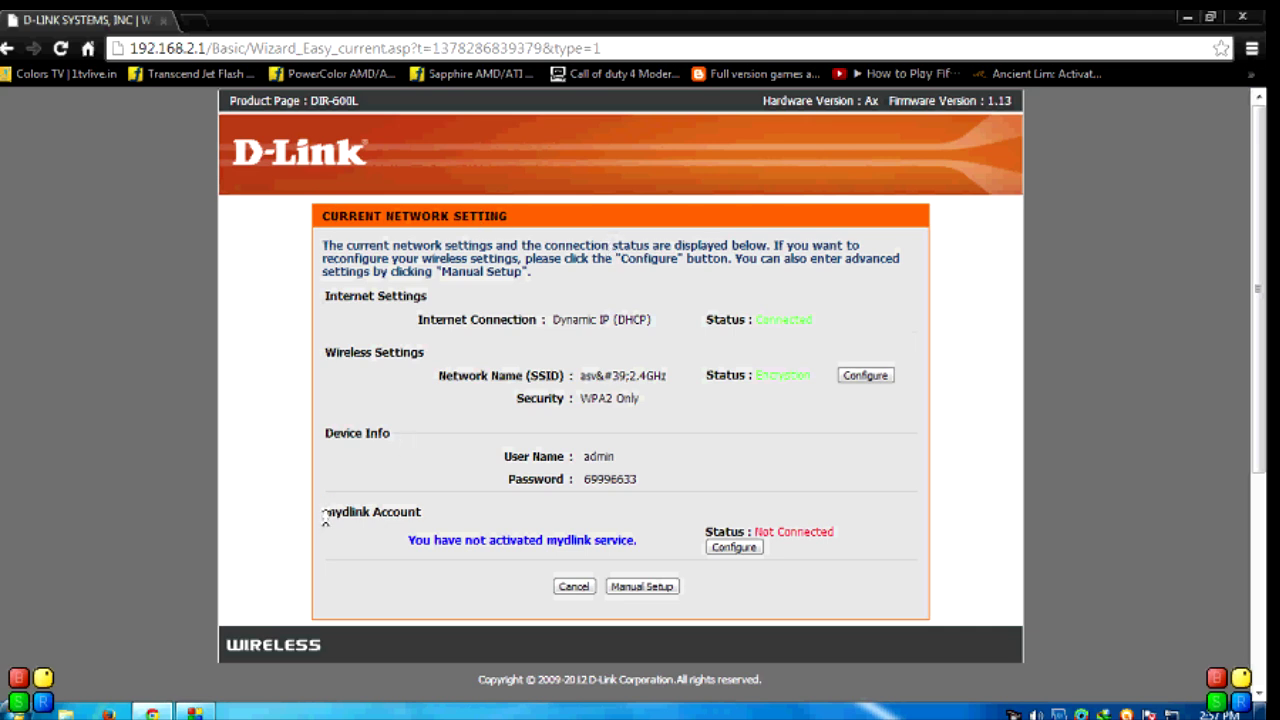
Step: Open the mydlink Account configuration from the Current Network Setting page
drag(324, 512, 444, 512)
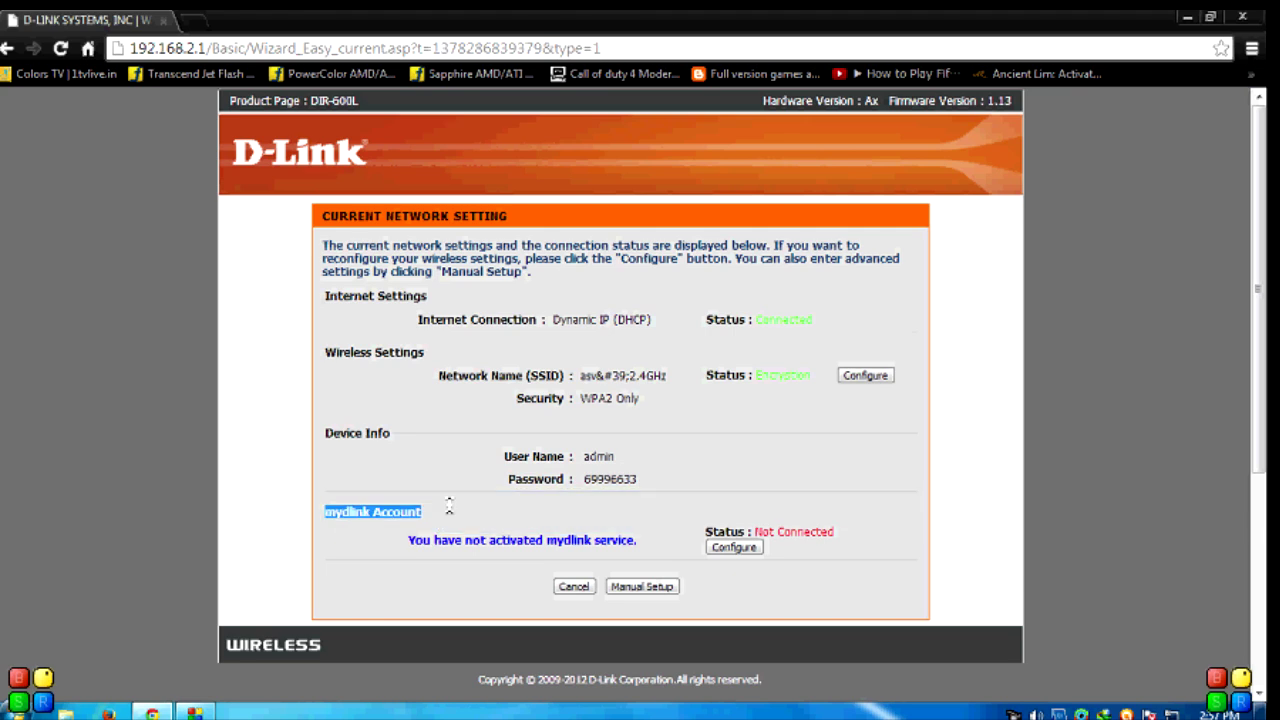
click(397, 542)
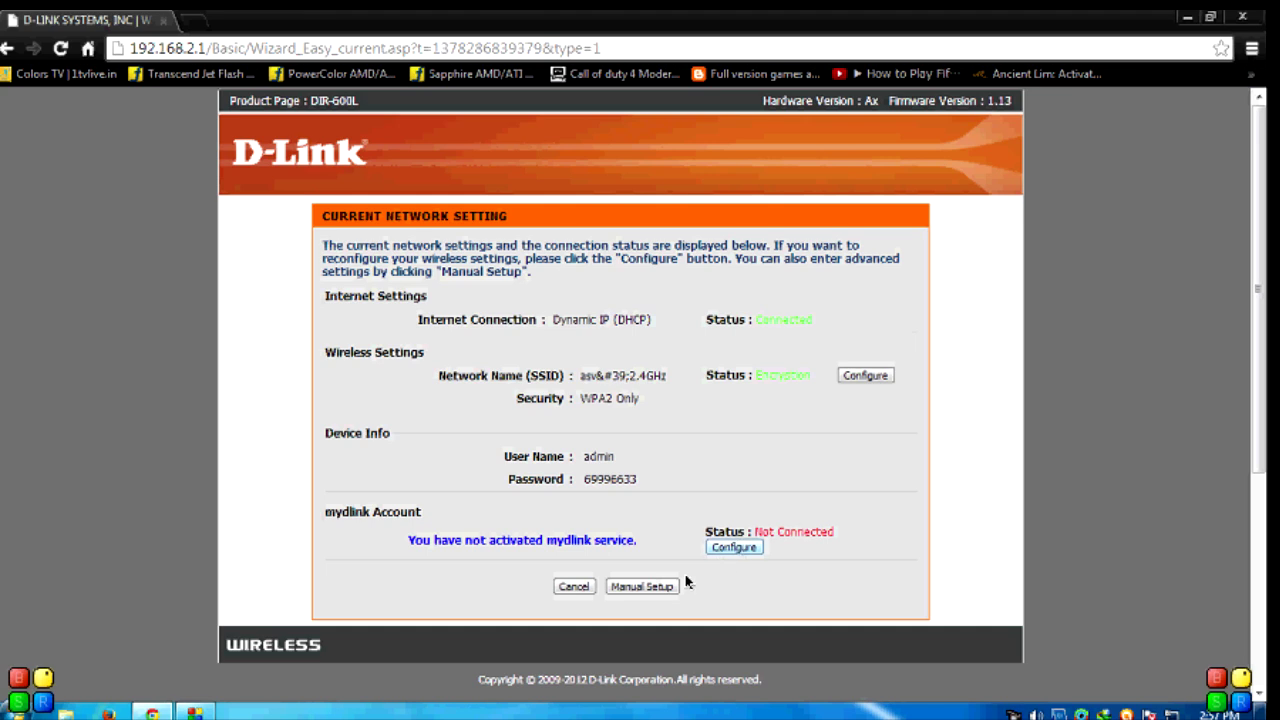
click(730, 548)
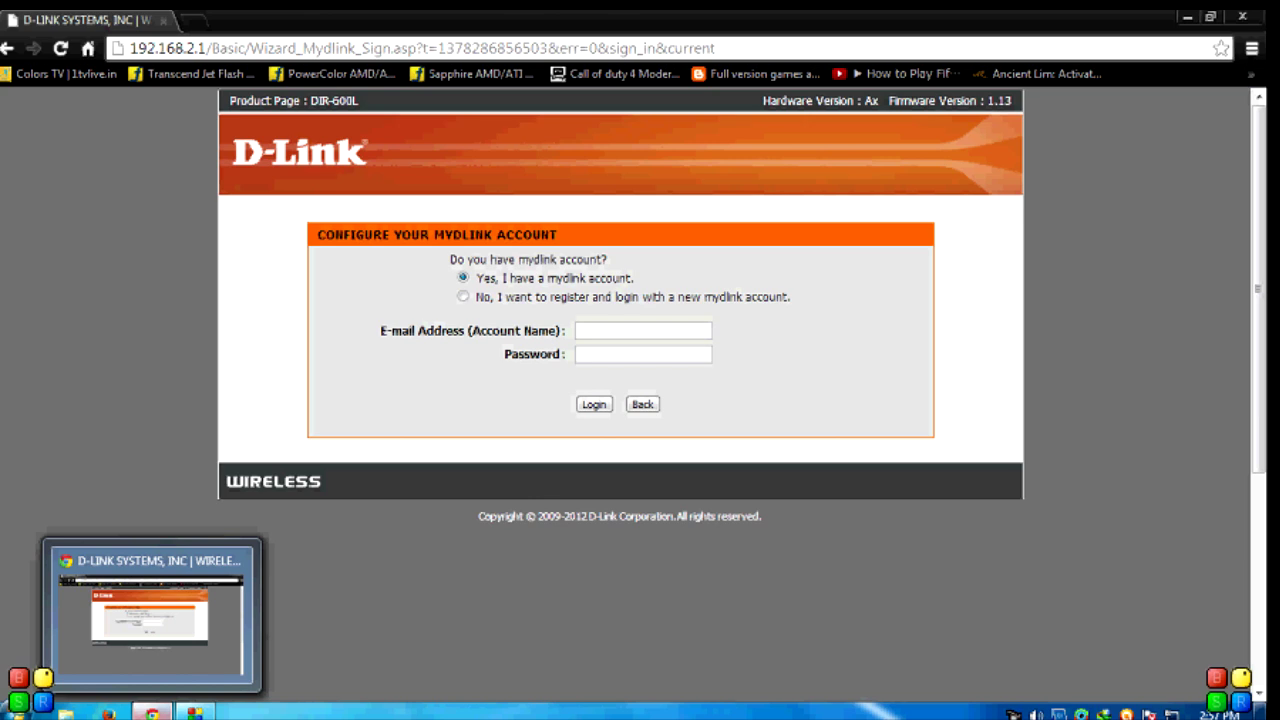
Step: Select 'No, I want to register', step through the registration fields, and accept the mydlink terms
click(468, 297)
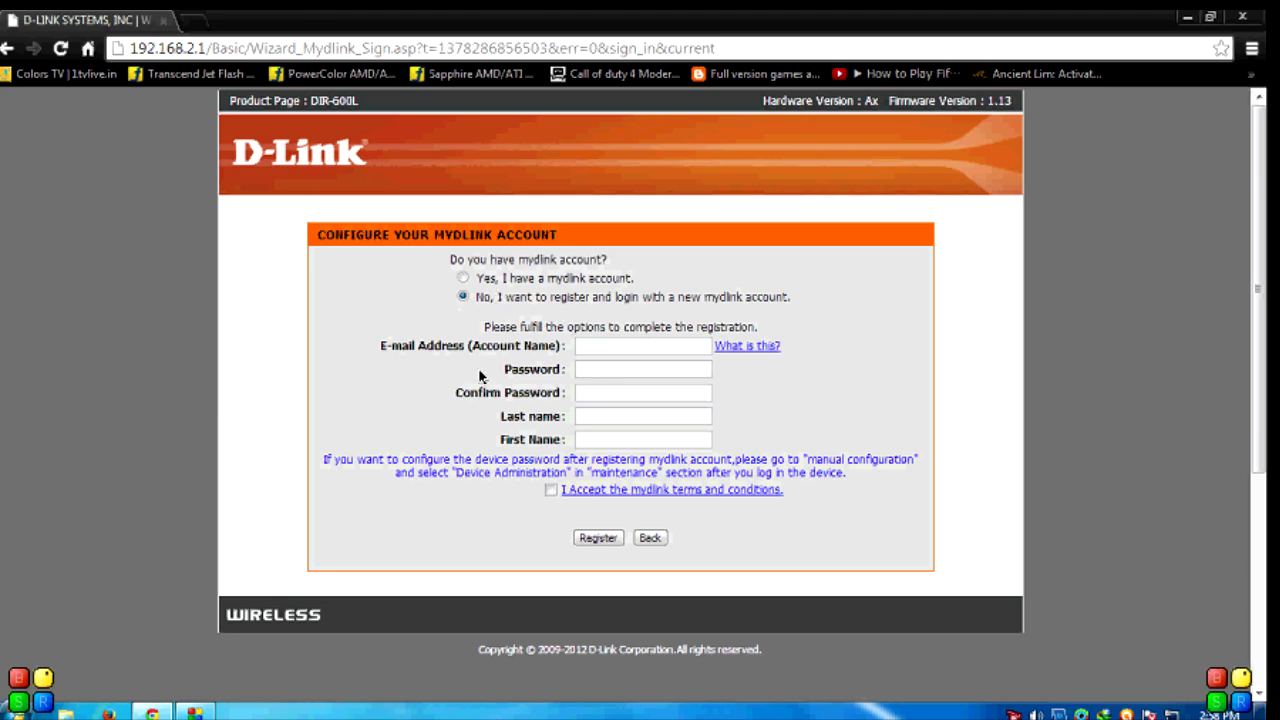
click(651, 372)
click(676, 400)
click(665, 369)
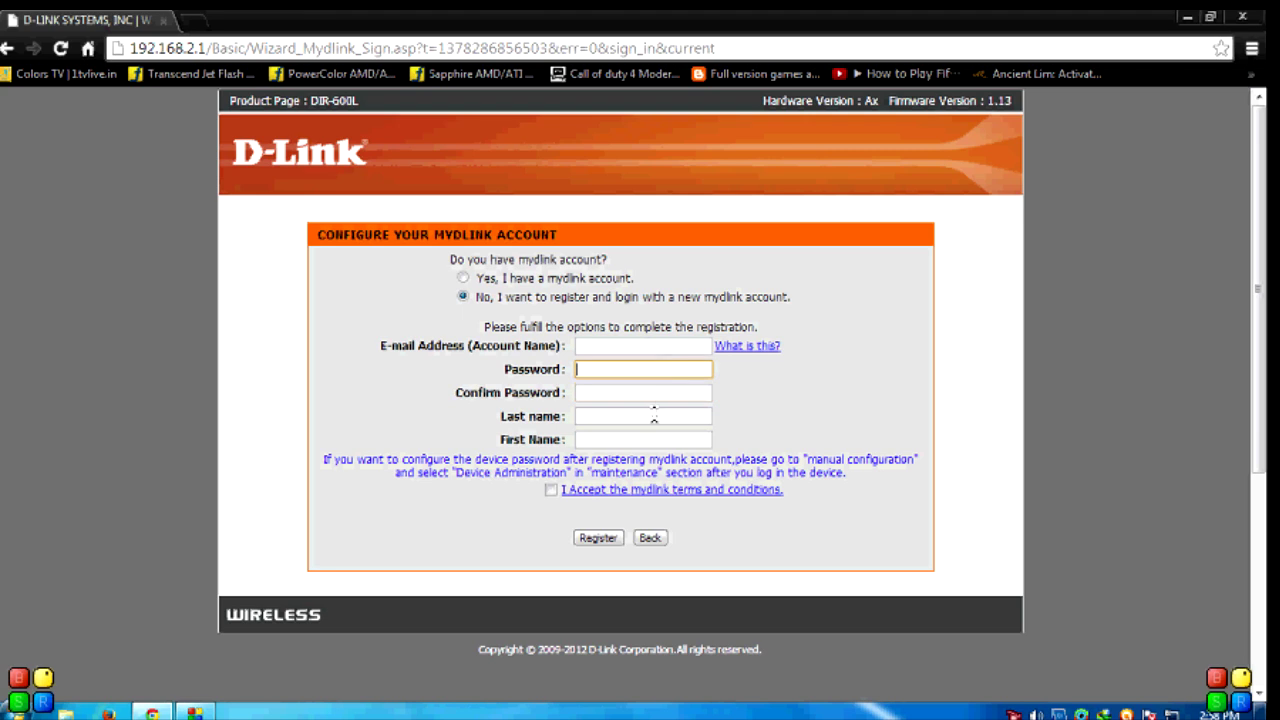
click(656, 417)
click(657, 441)
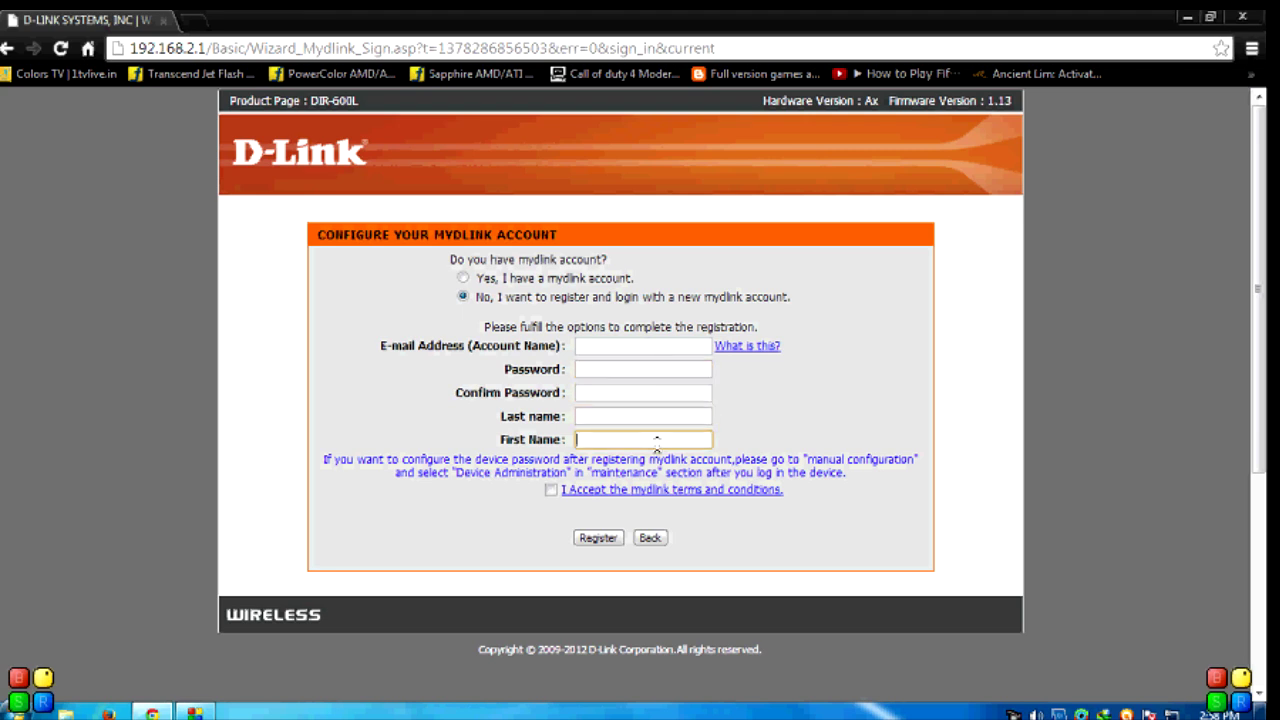
click(551, 489)
Step: Choose 'Yes, I have a mydlink account' and enter the account's gmail.com e-mail address
click(466, 281)
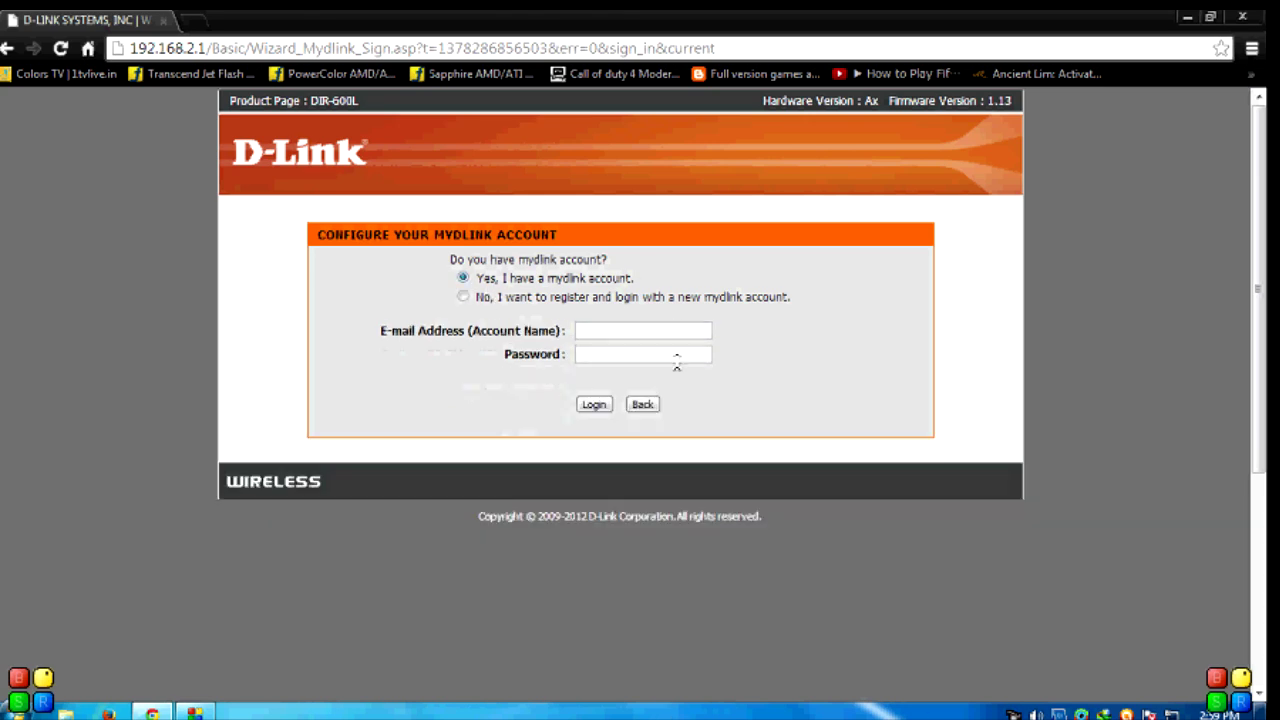
click(676, 334)
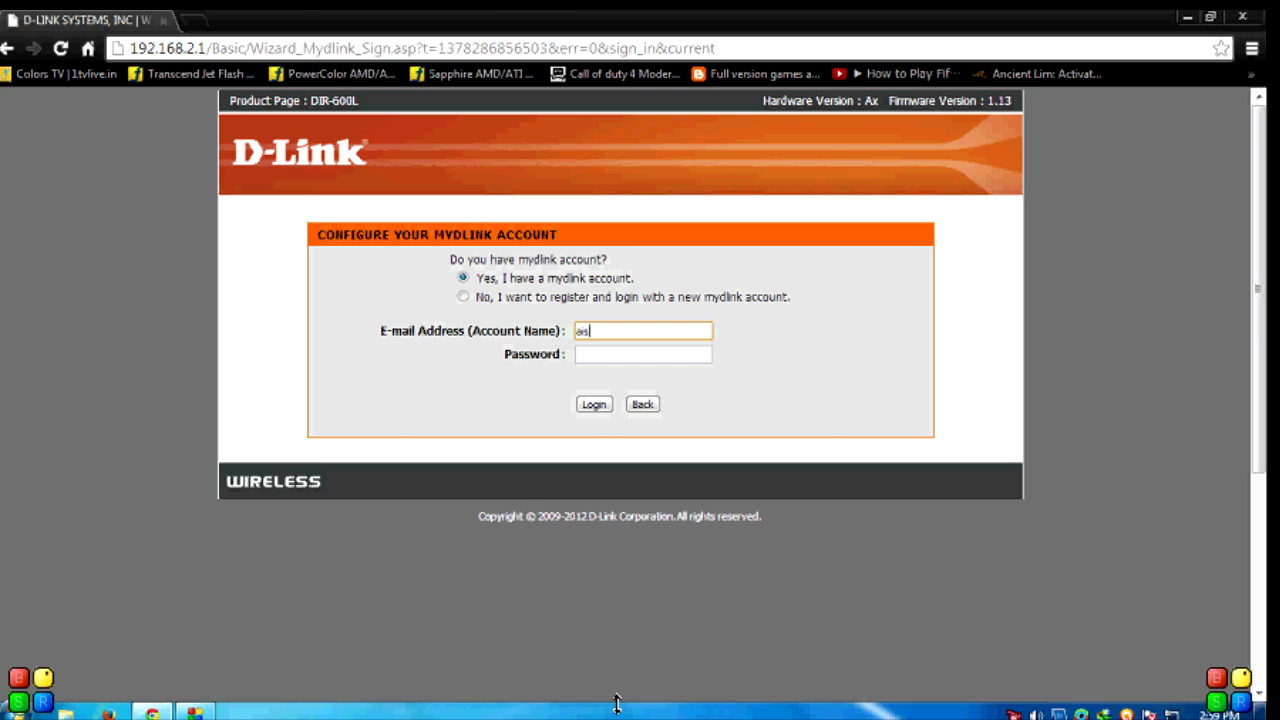
key(Tab)
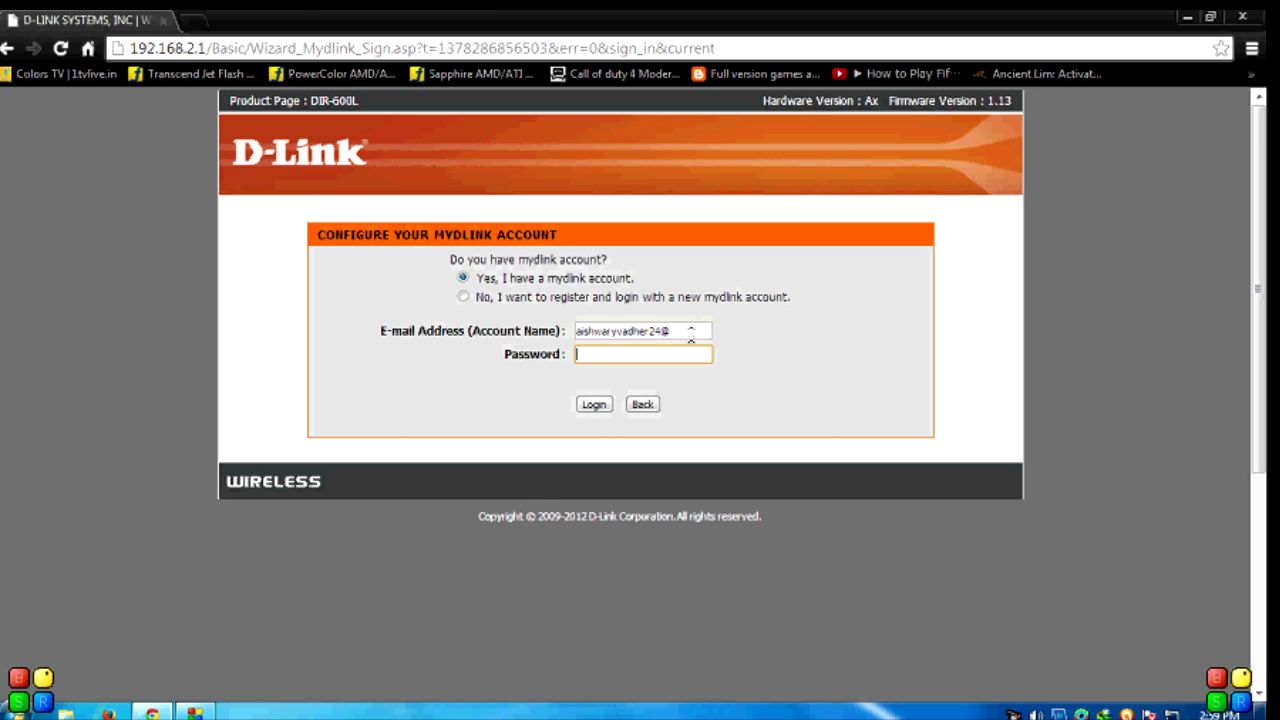
key(shift+Tab)
key(Tab)
Step: Enter the password and log in, linking the router to the mydlink account
text(************)
click(603, 405)
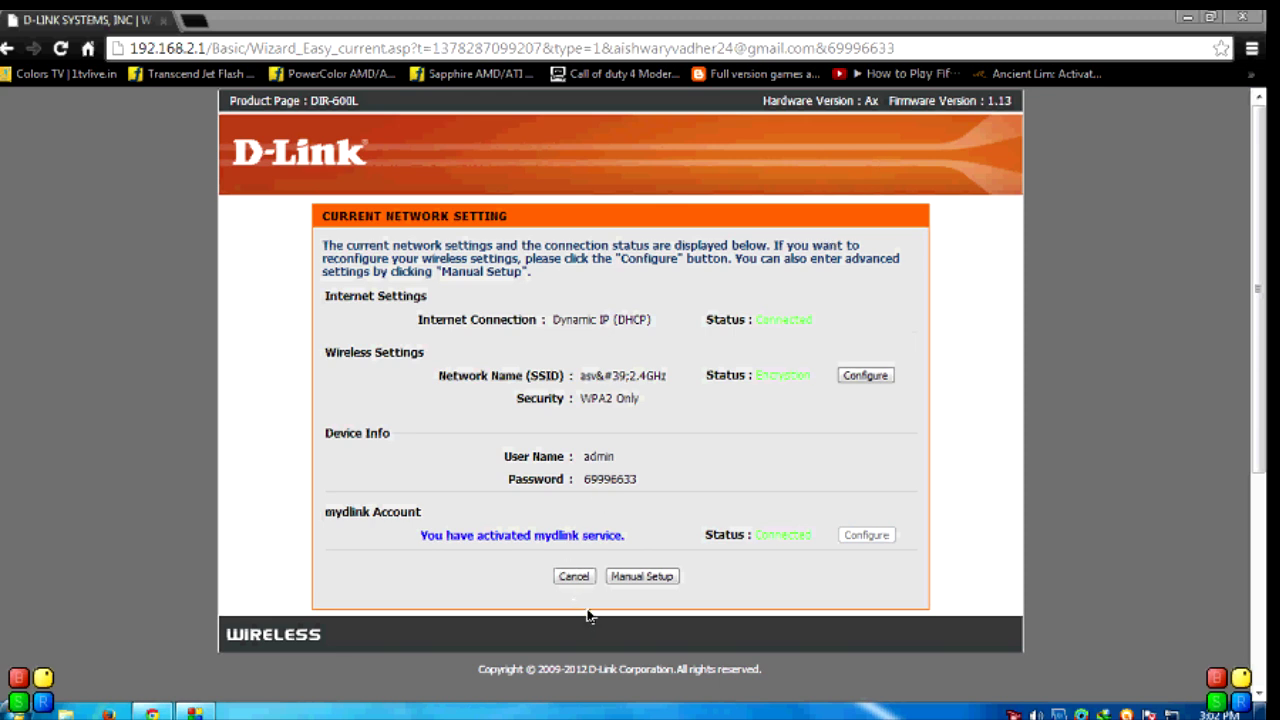
click(658, 578)
Step: Show the desktop and refresh it repeatedly from the right-click menu
key(super+d)
right_click(600, 183)
click(660, 237)
right_click(662, 235)
click(713, 290)
right_click(747, 371)
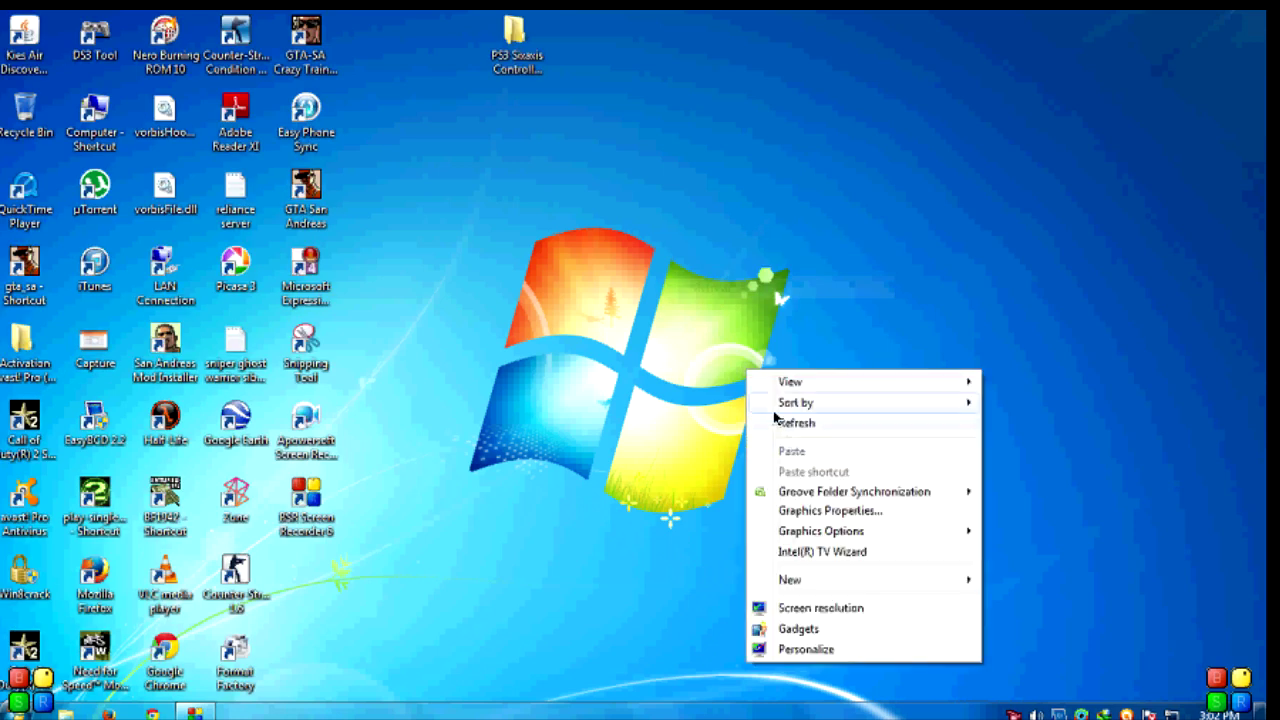
click(783, 421)
right_click(458, 258)
click(495, 313)
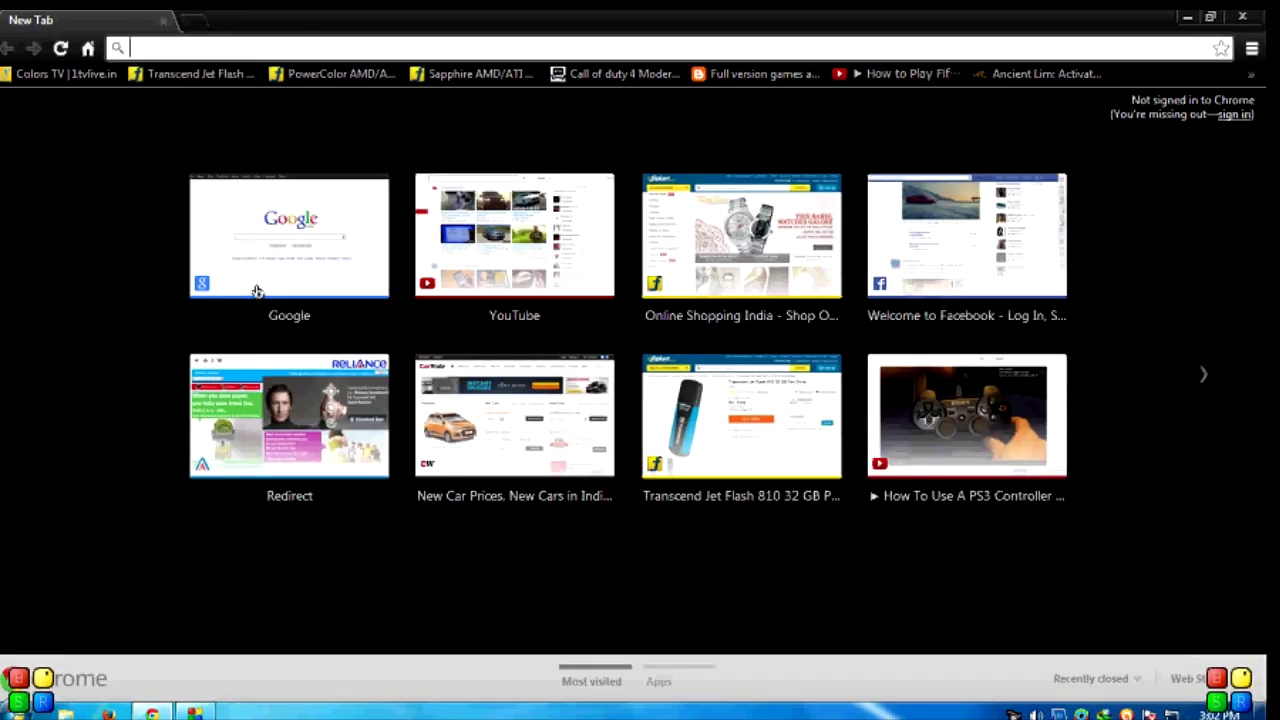
Step: Search Google for 'mydlink' and open the mydlink site from the results
click(255, 210)
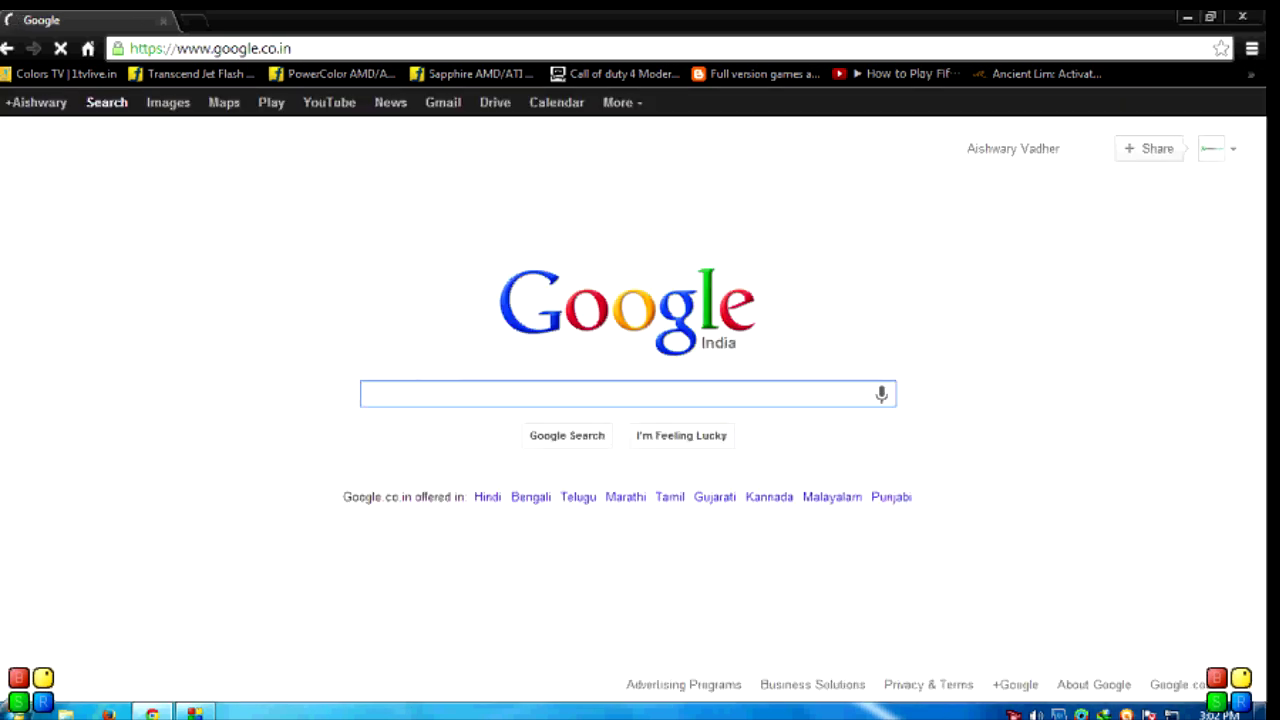
text(my)
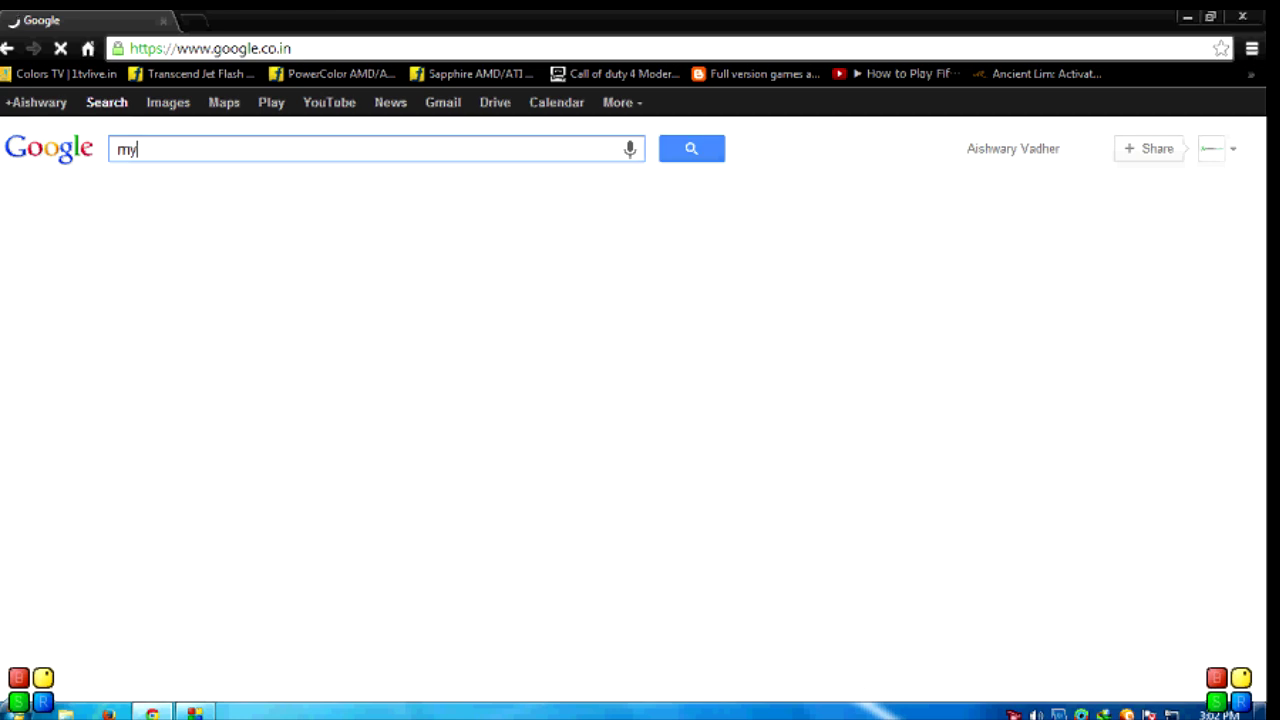
text(dlink)
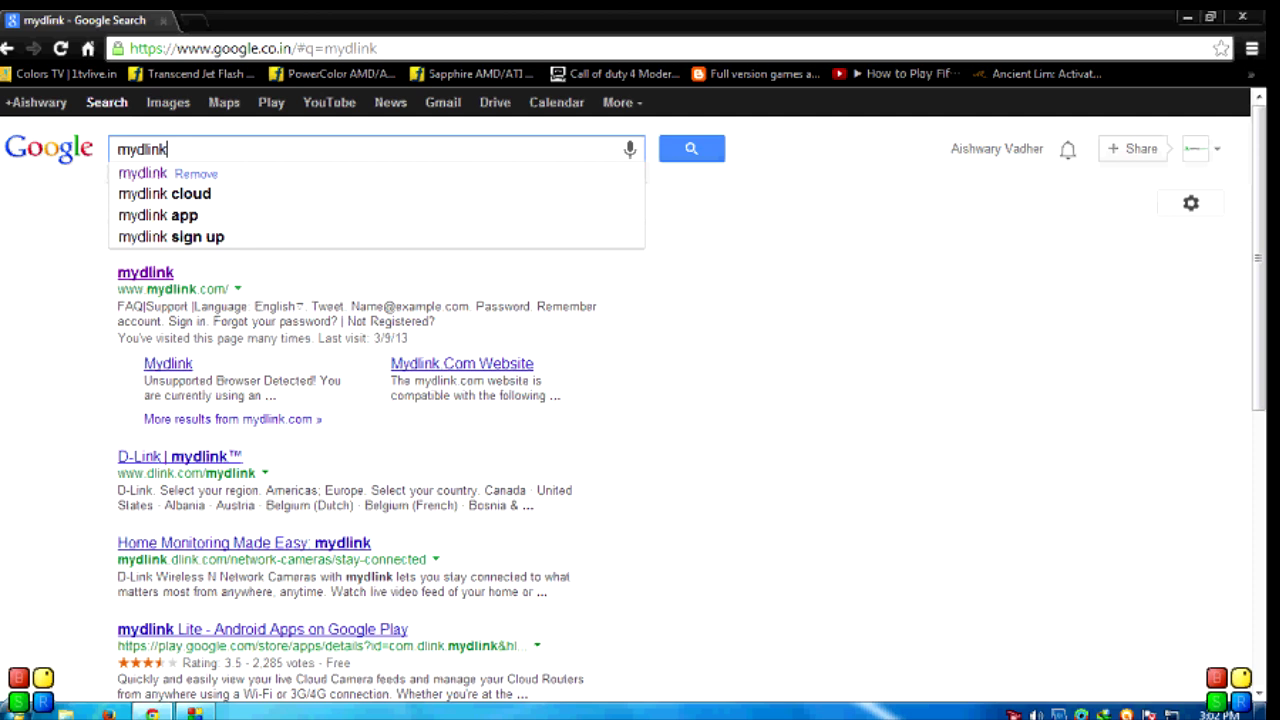
key(Return)
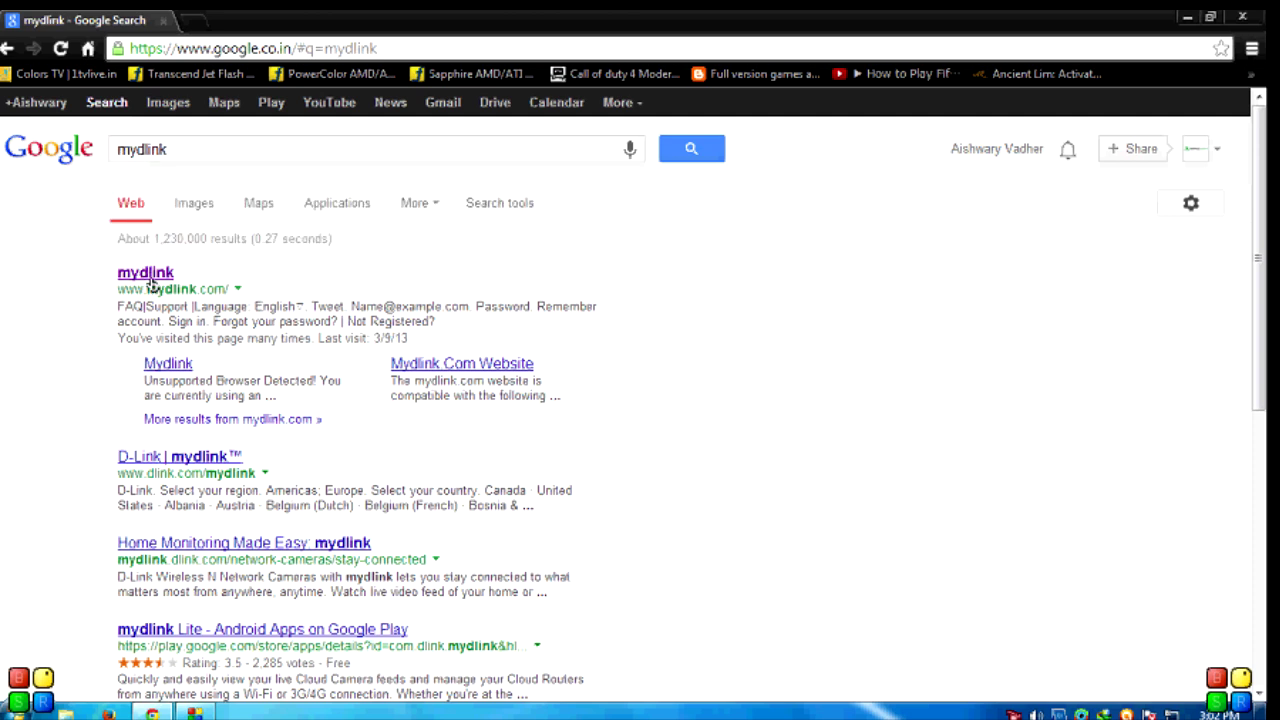
click(160, 274)
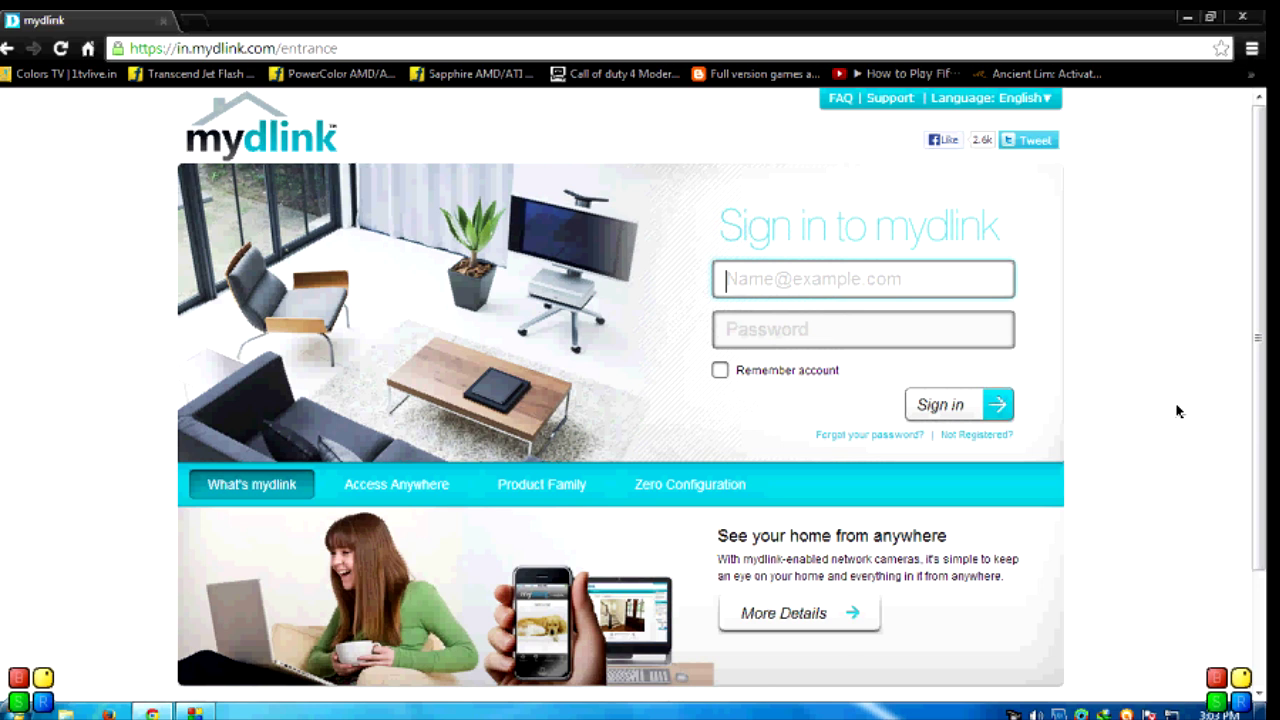
key(Tab)
text(************)
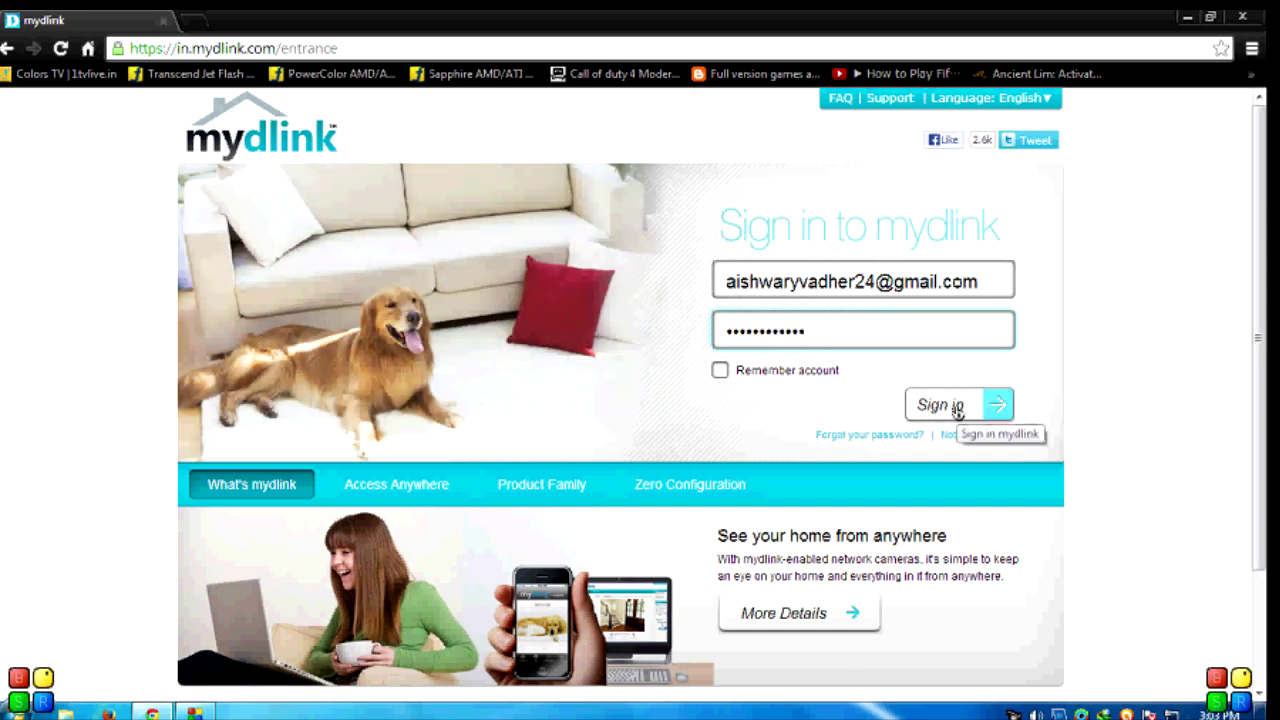
click(957, 410)
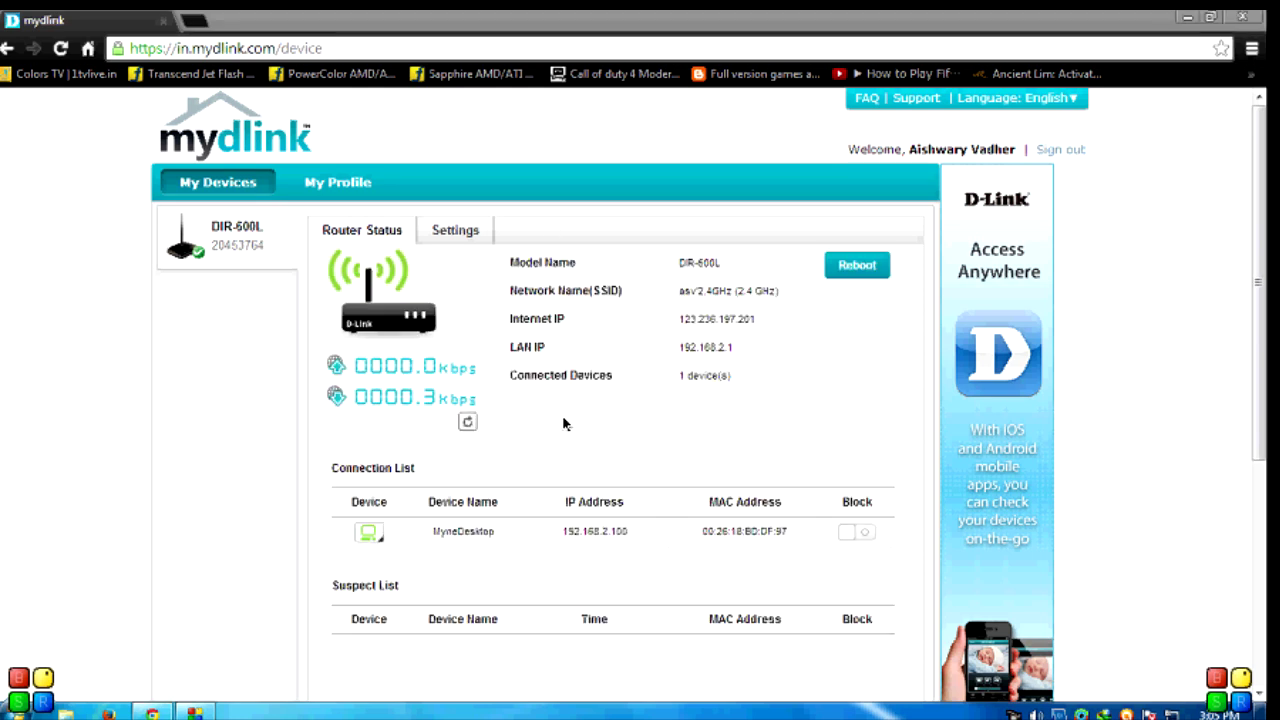
Step: Refresh the bandwidth readings twice and try blocking MyneDesktop on Router Status
scroll(206, 428, down, 1)
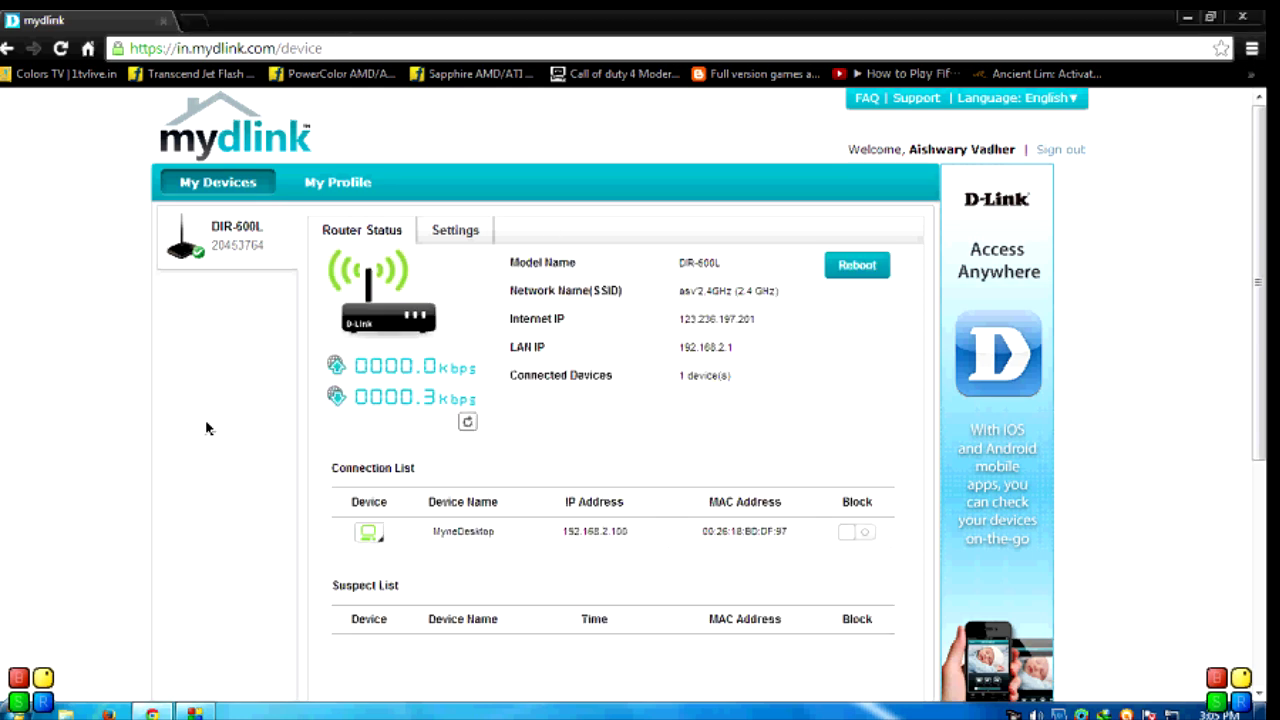
scroll(331, 320, up, 1)
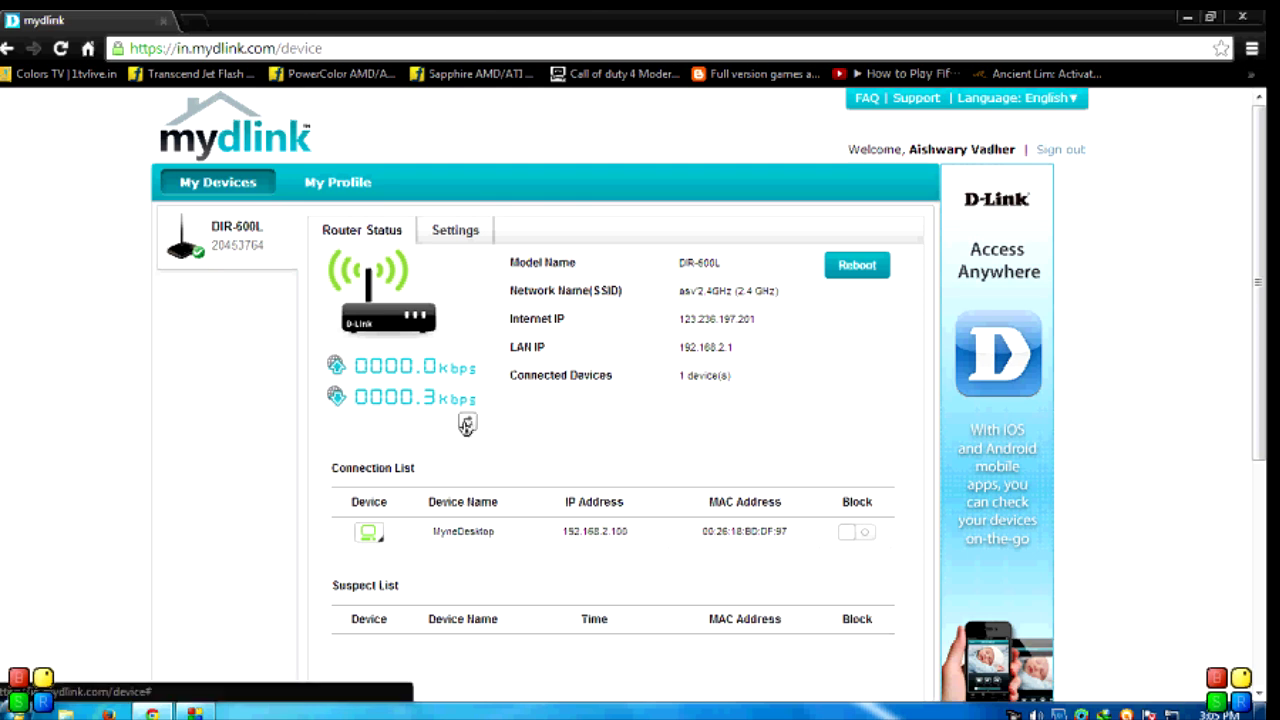
click(467, 425)
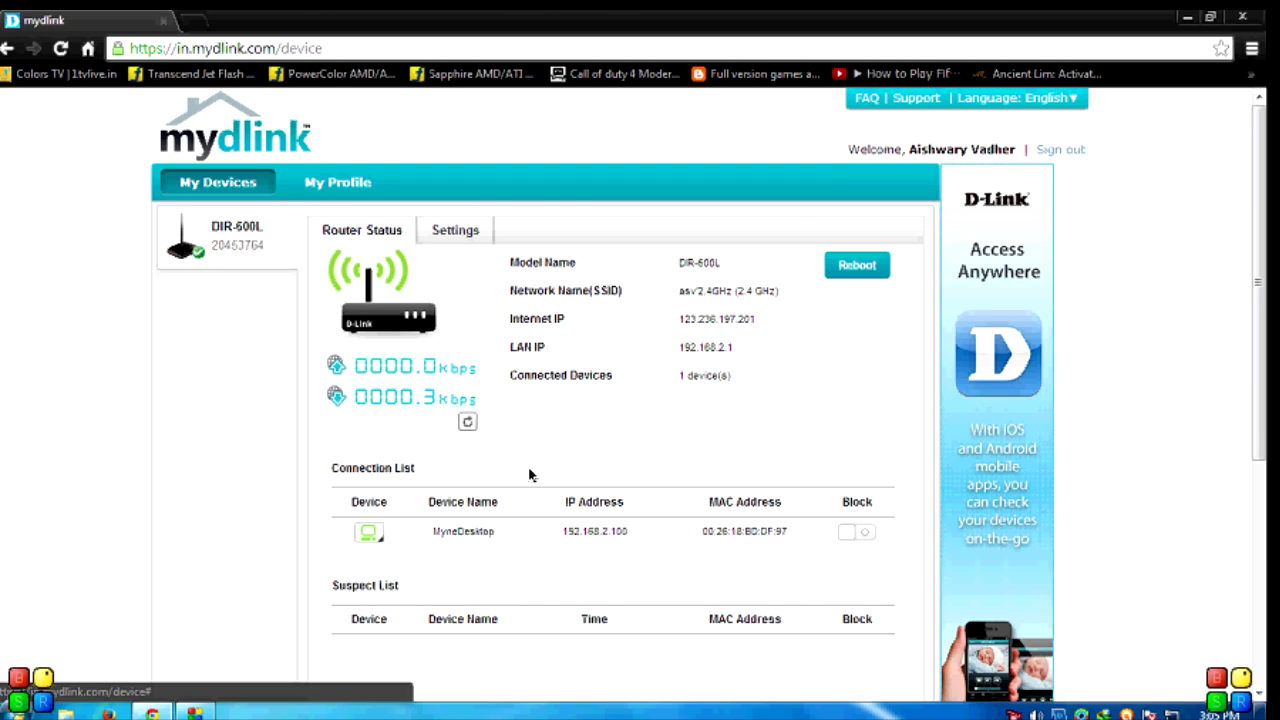
click(467, 424)
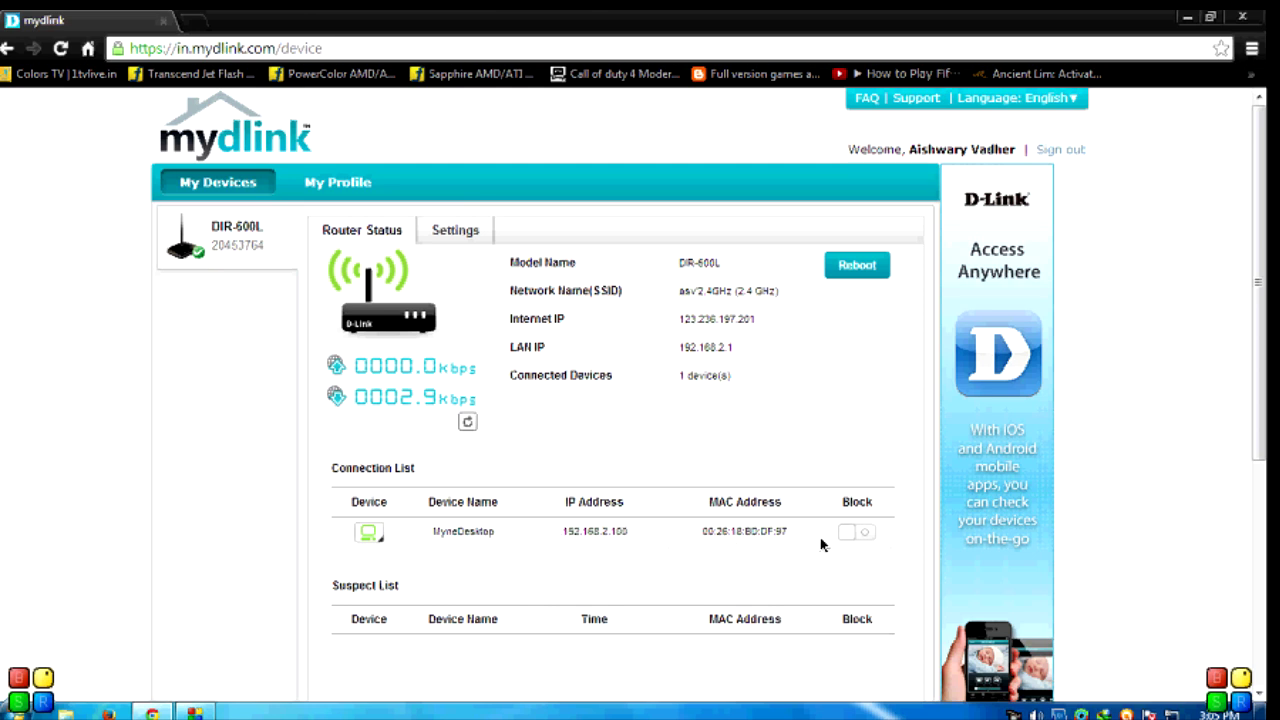
click(862, 534)
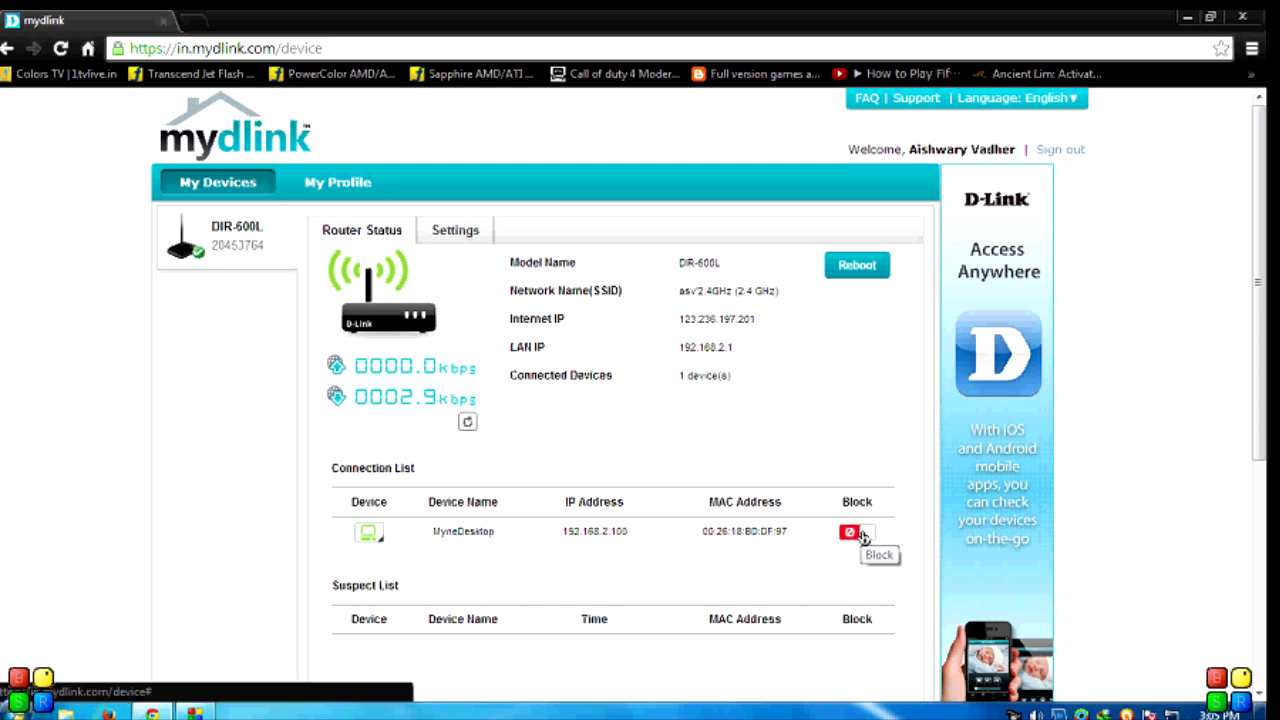
scroll(862, 534, down, 1)
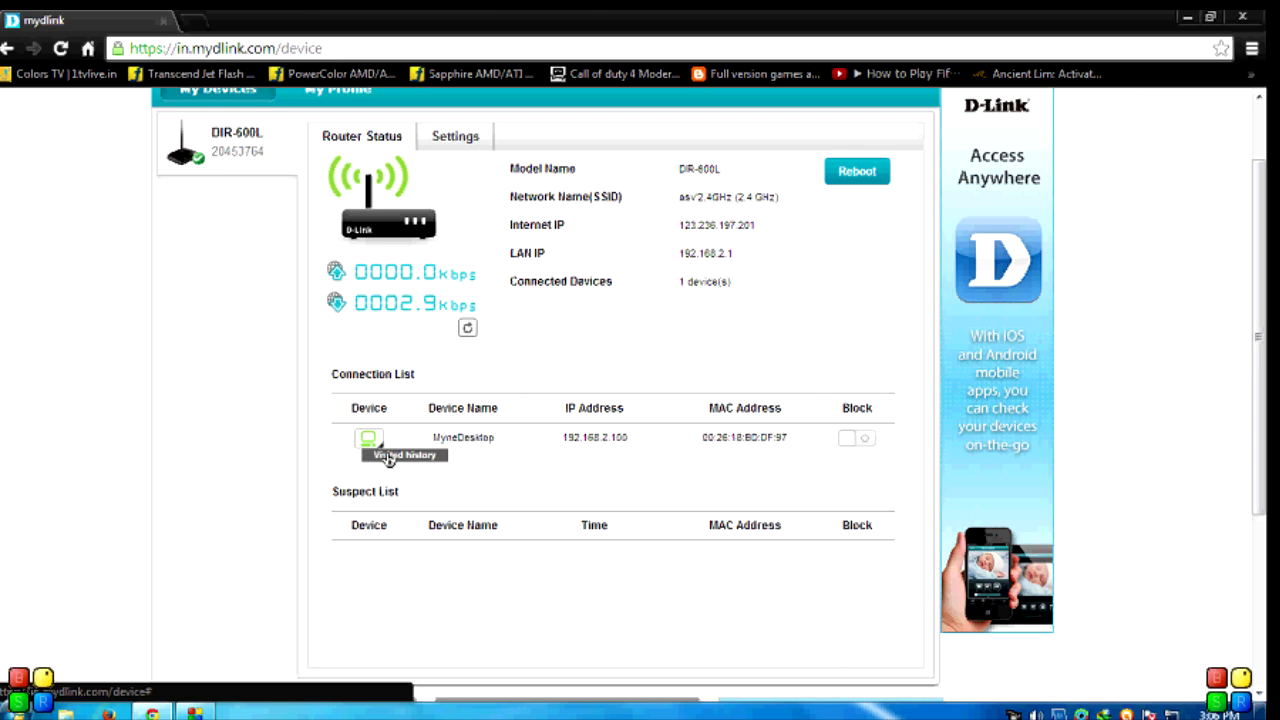
scroll(285, 444, down, 3)
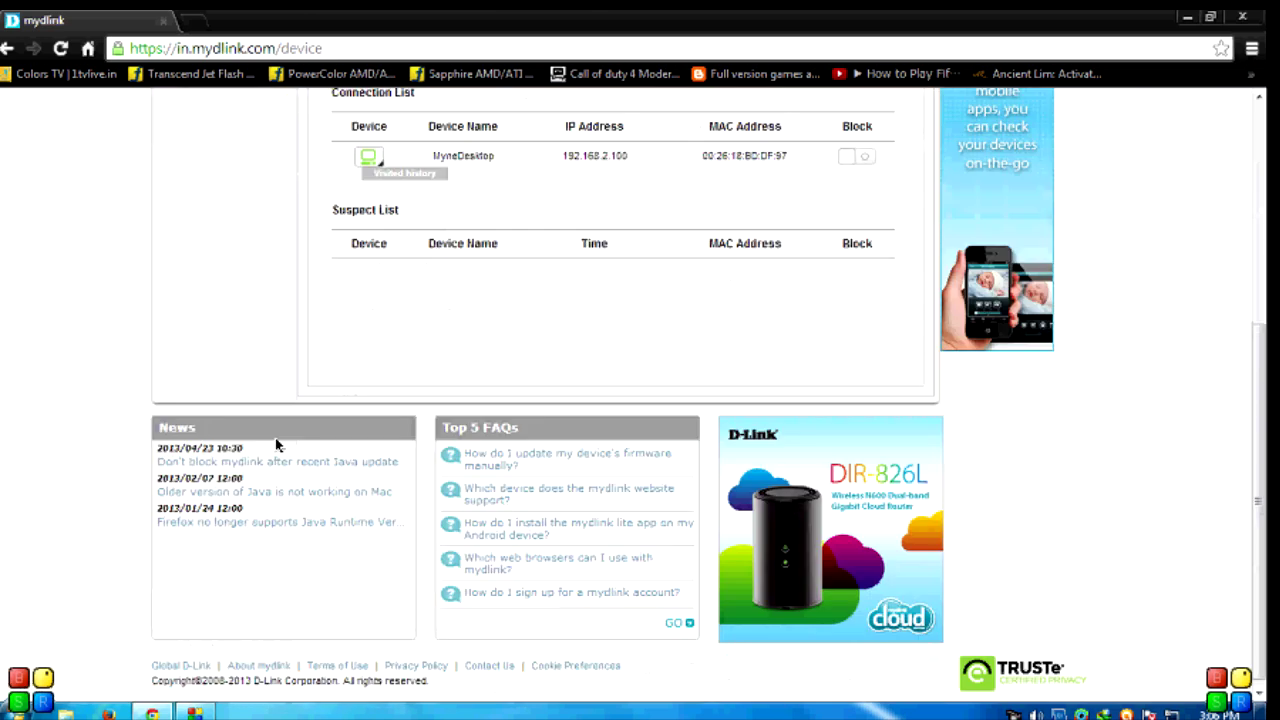
scroll(277, 445, up, 4)
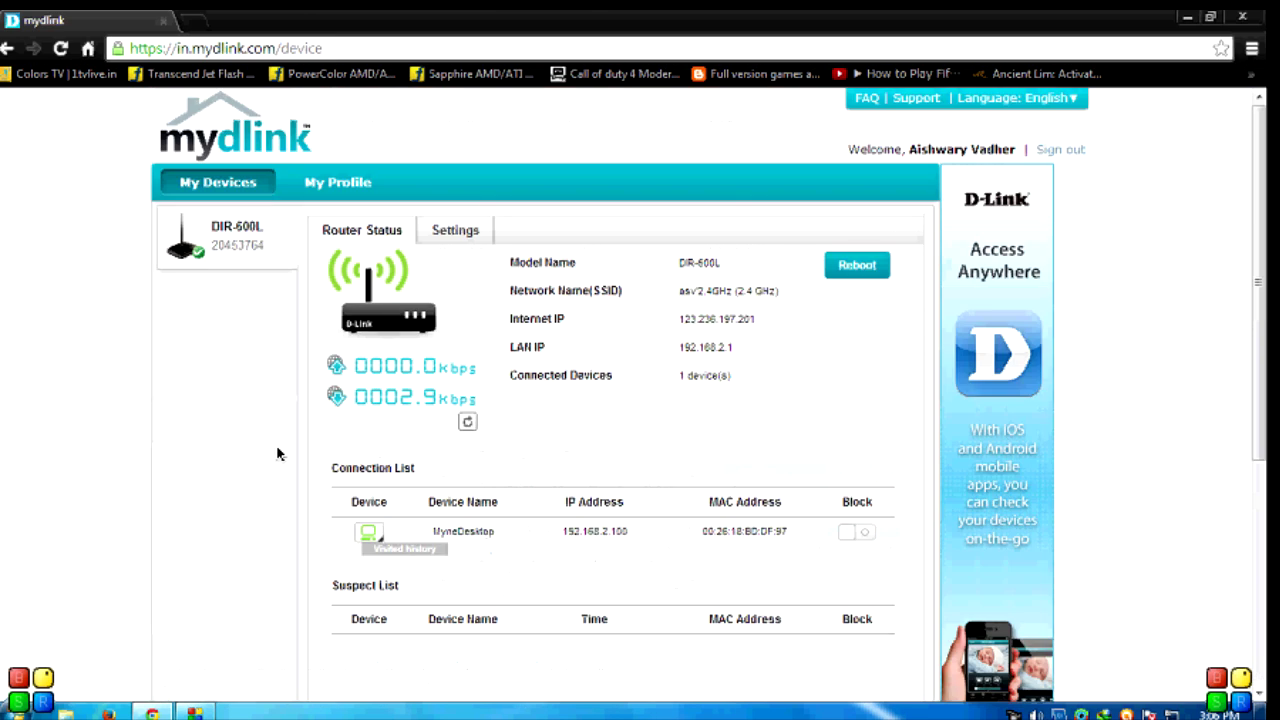
Step: Open Settings, retry loading it, and return to the loaded page after checking the recorder
click(467, 240)
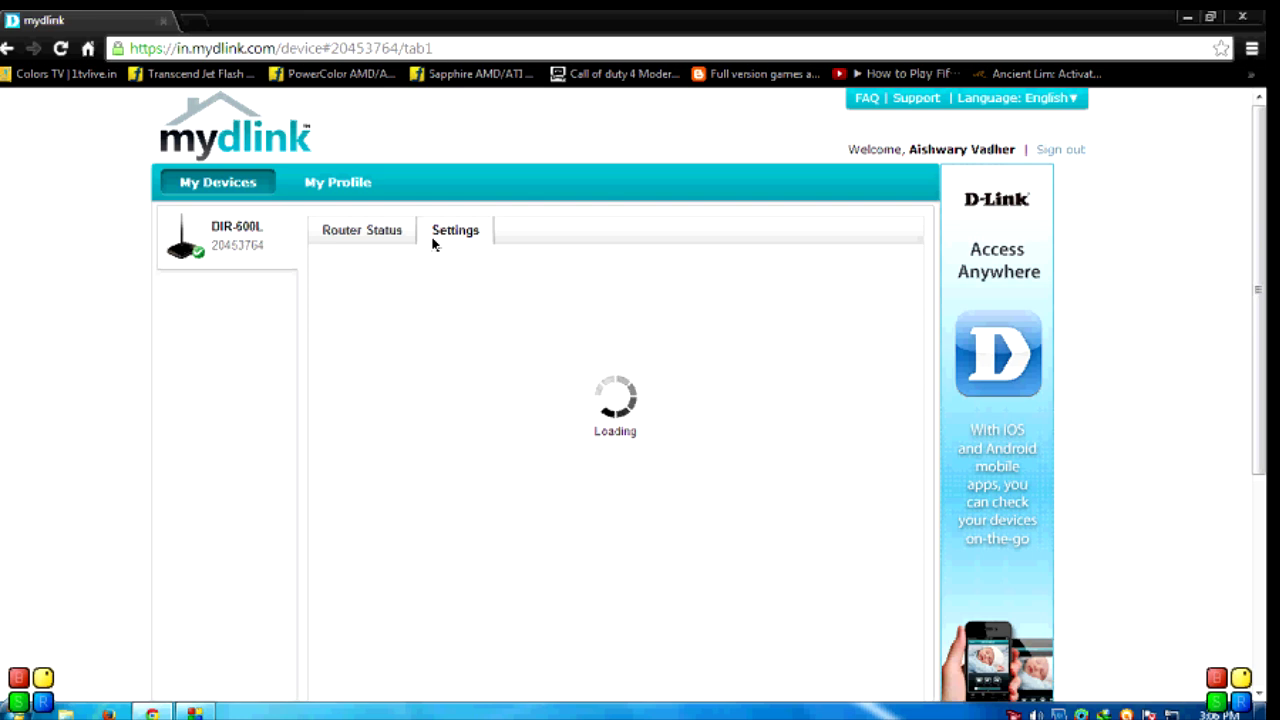
click(618, 442)
click(195, 712)
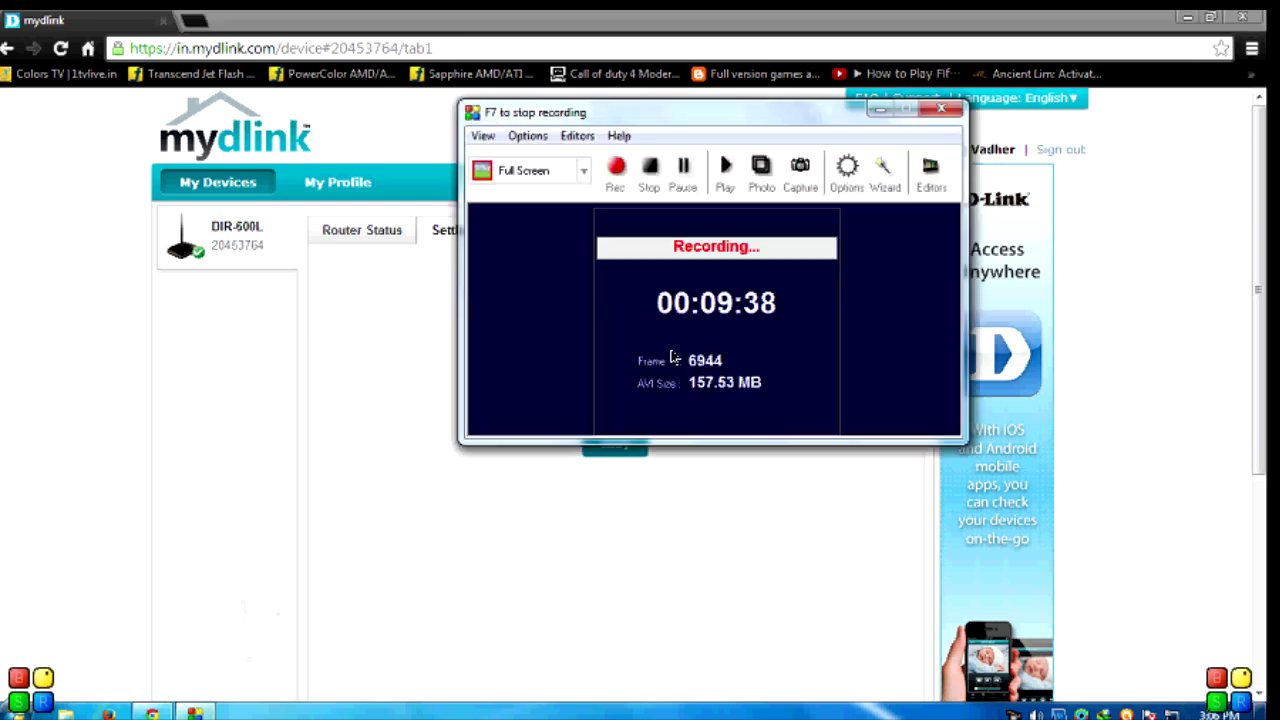
click(677, 172)
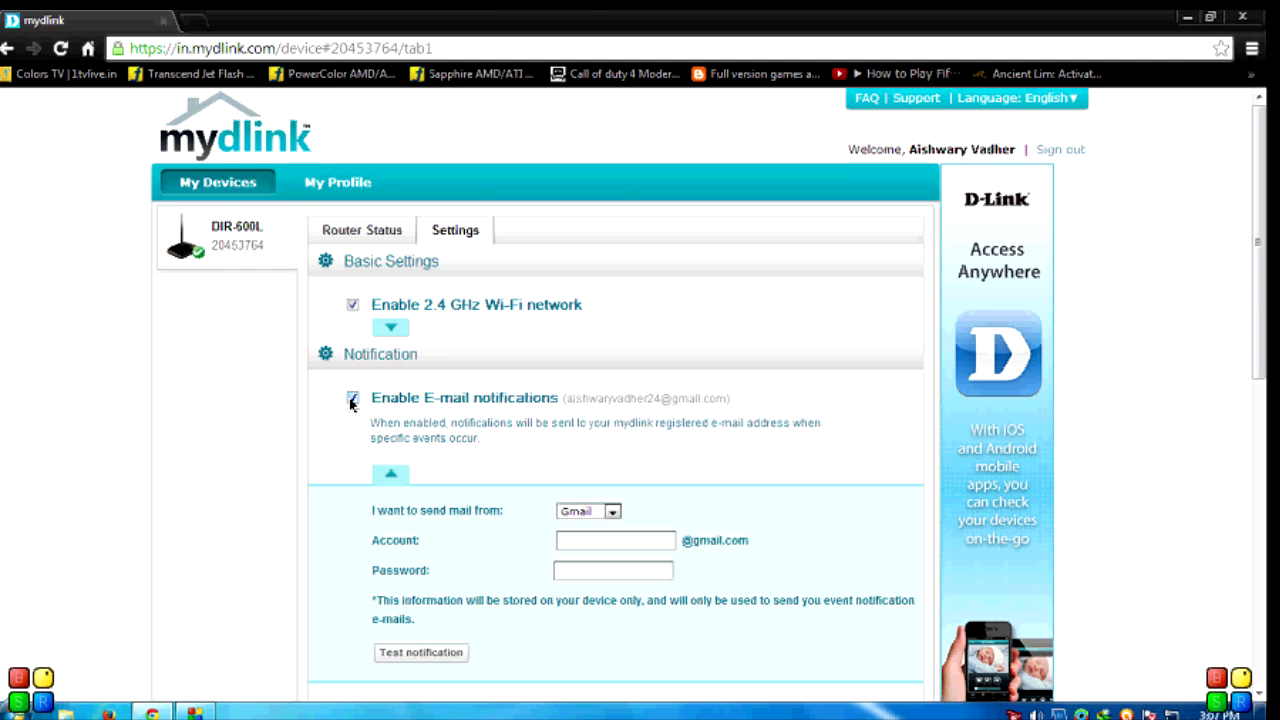
scroll(352, 403, down, 2)
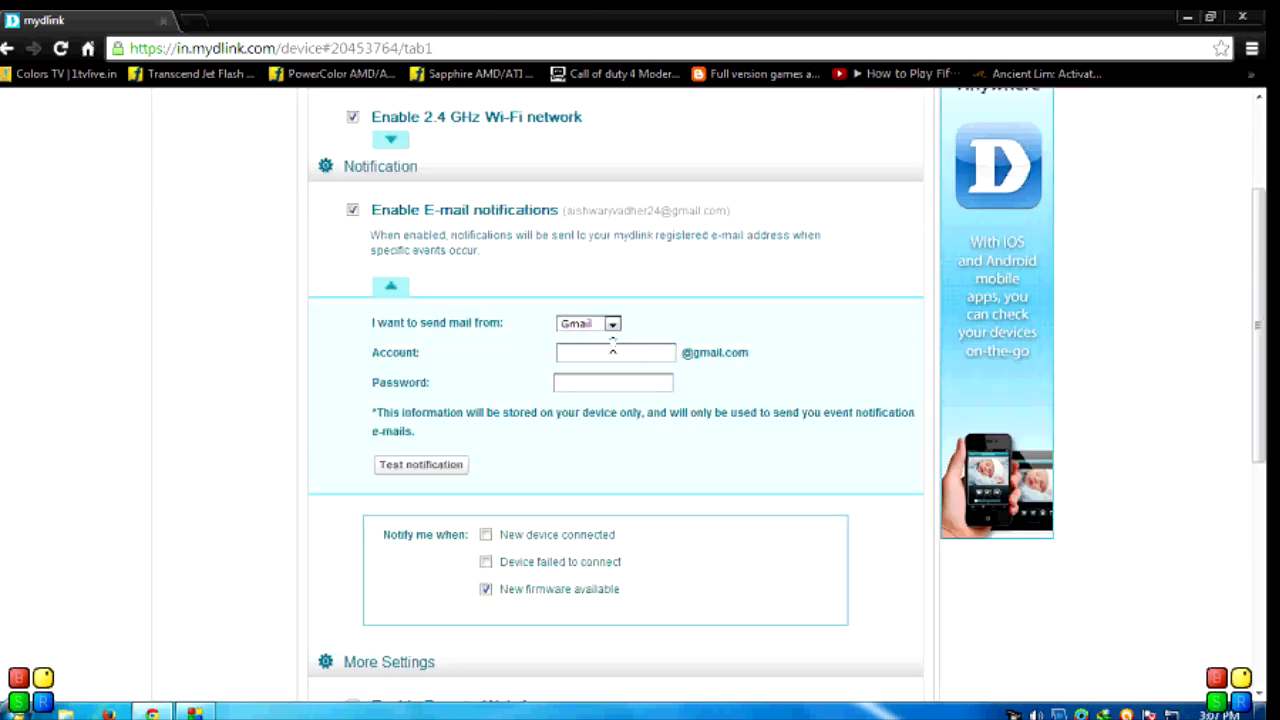
click(613, 353)
click(624, 385)
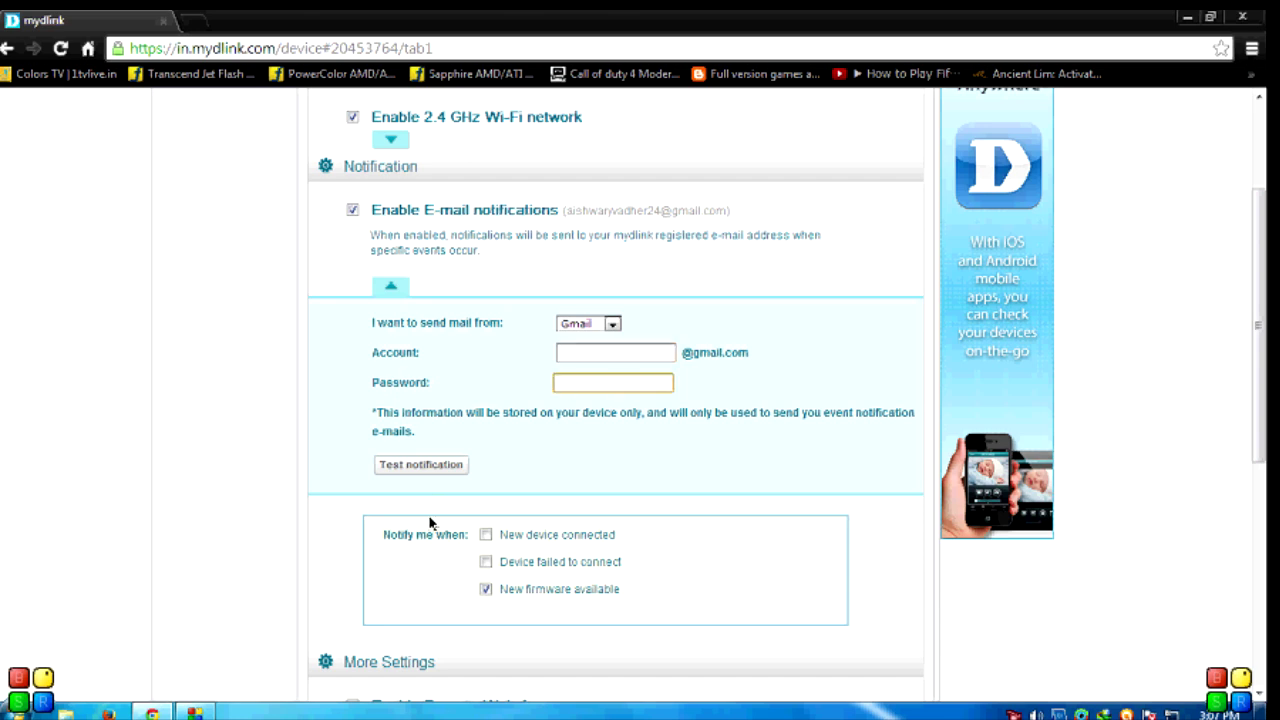
scroll(538, 475, down, 1)
scroll(545, 476, down, 1)
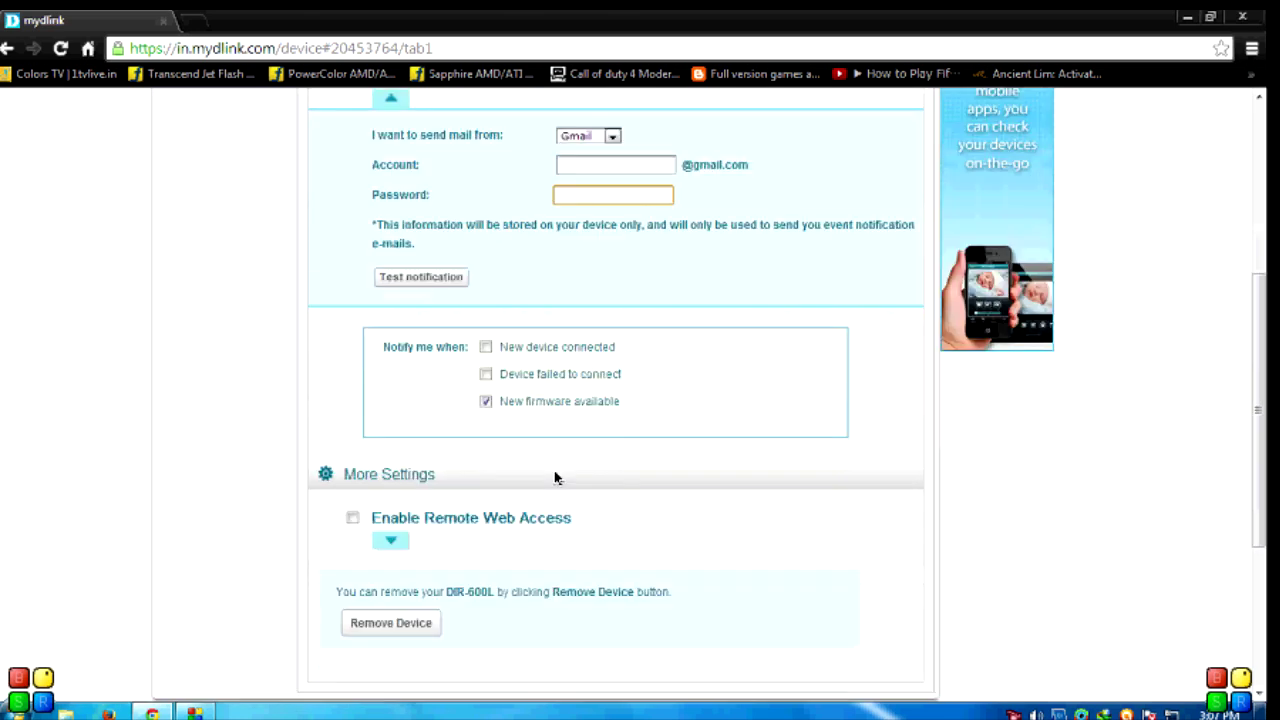
click(486, 348)
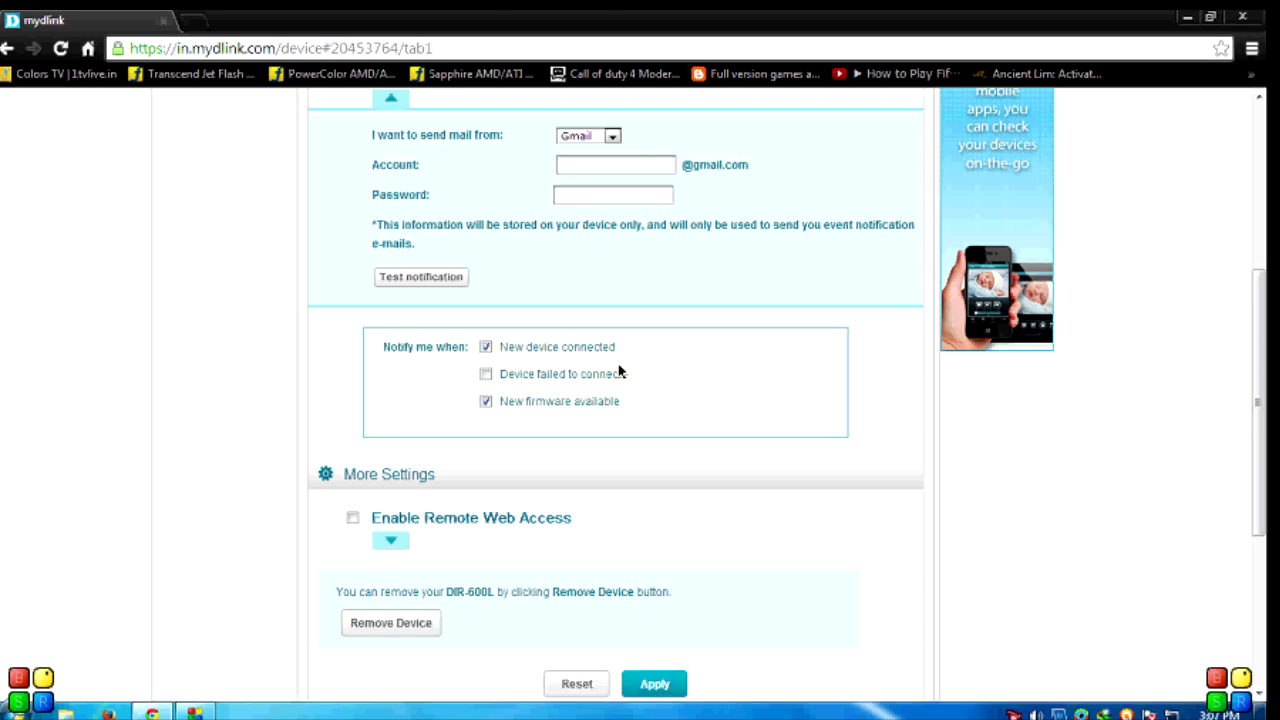
click(486, 374)
click(486, 347)
click(486, 375)
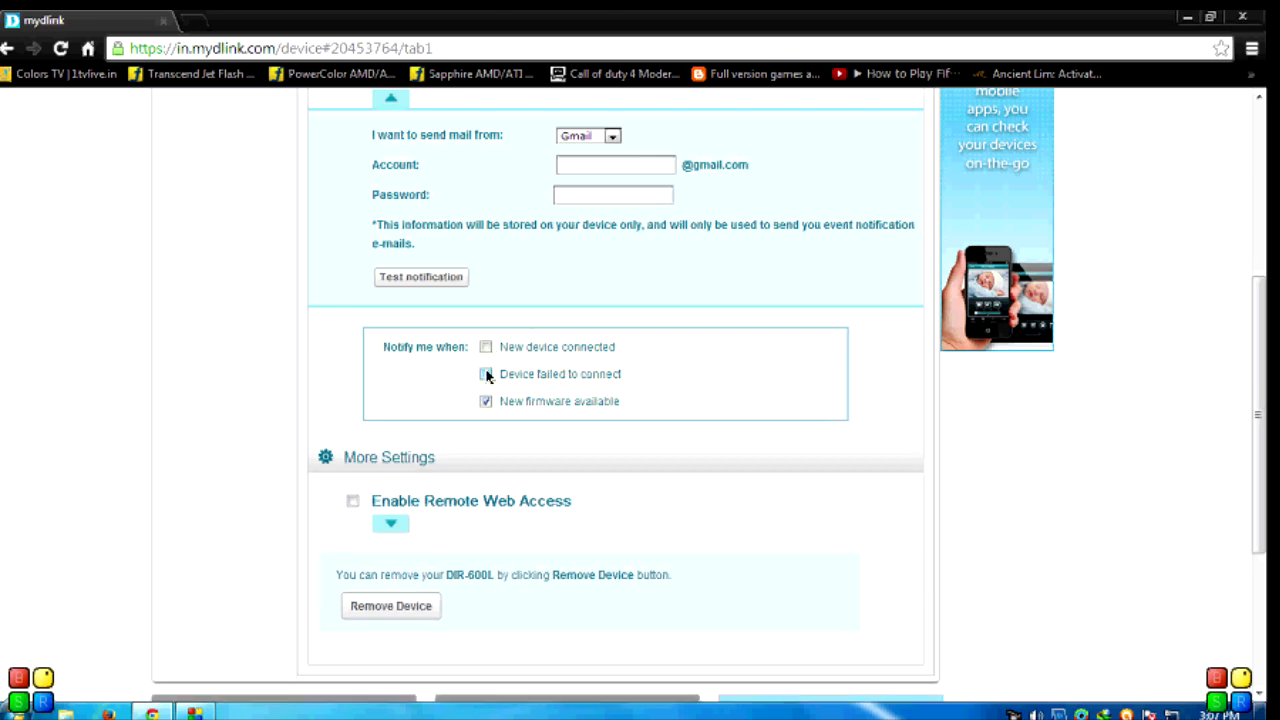
right_click(308, 330)
right_click(287, 279)
right_click(193, 228)
click(222, 268)
scroll(222, 268, up, 4)
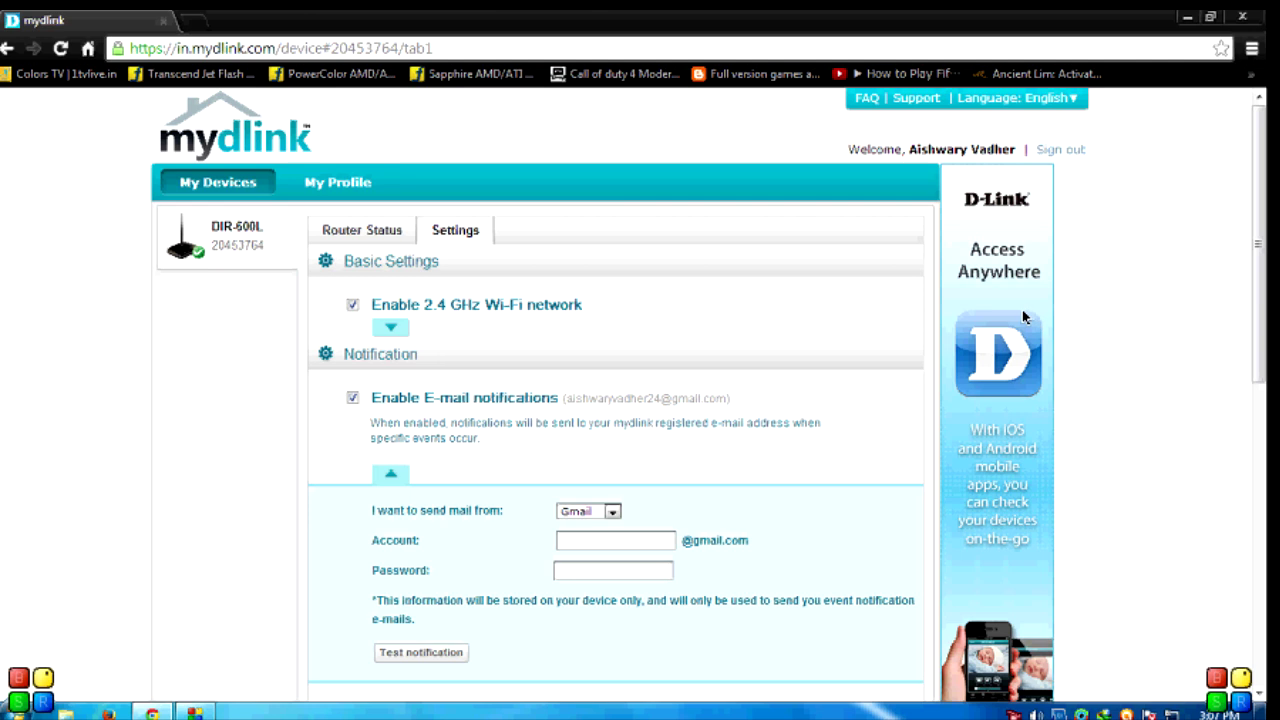
right_click(1116, 370)
right_click(1116, 333)
right_click(1084, 276)
right_click(1066, 234)
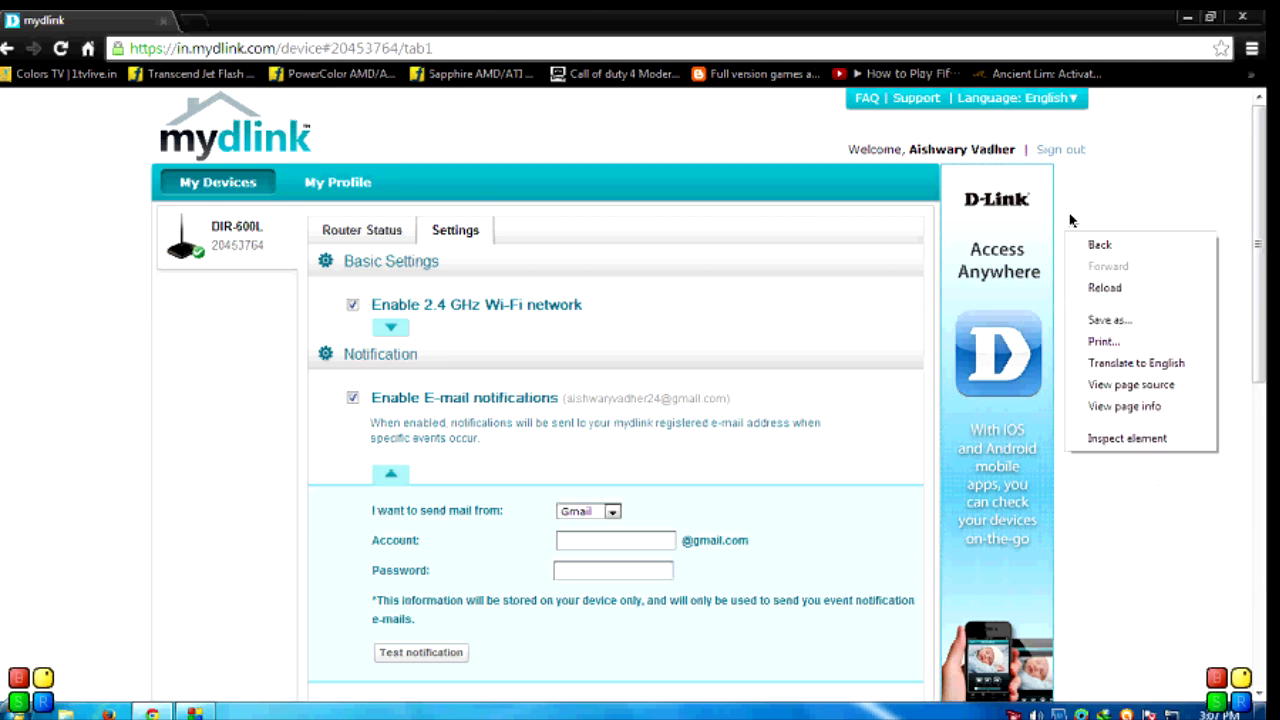
click(1084, 210)
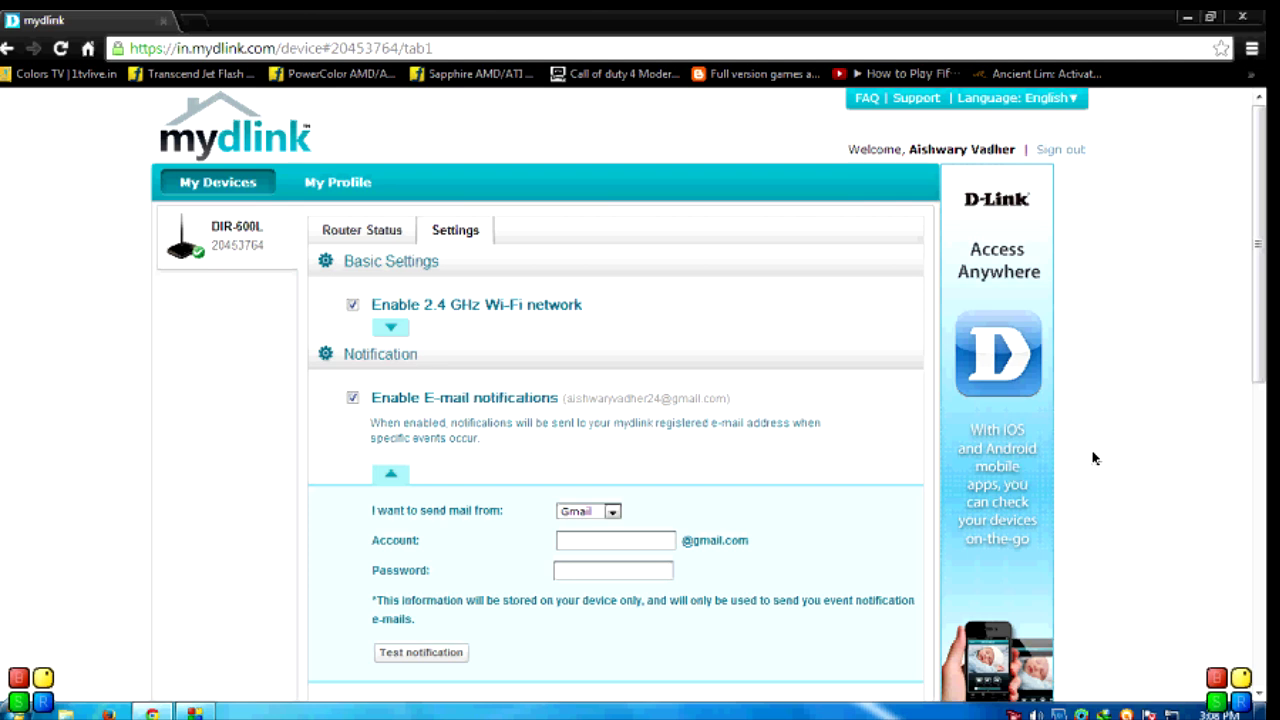
right_click(1092, 517)
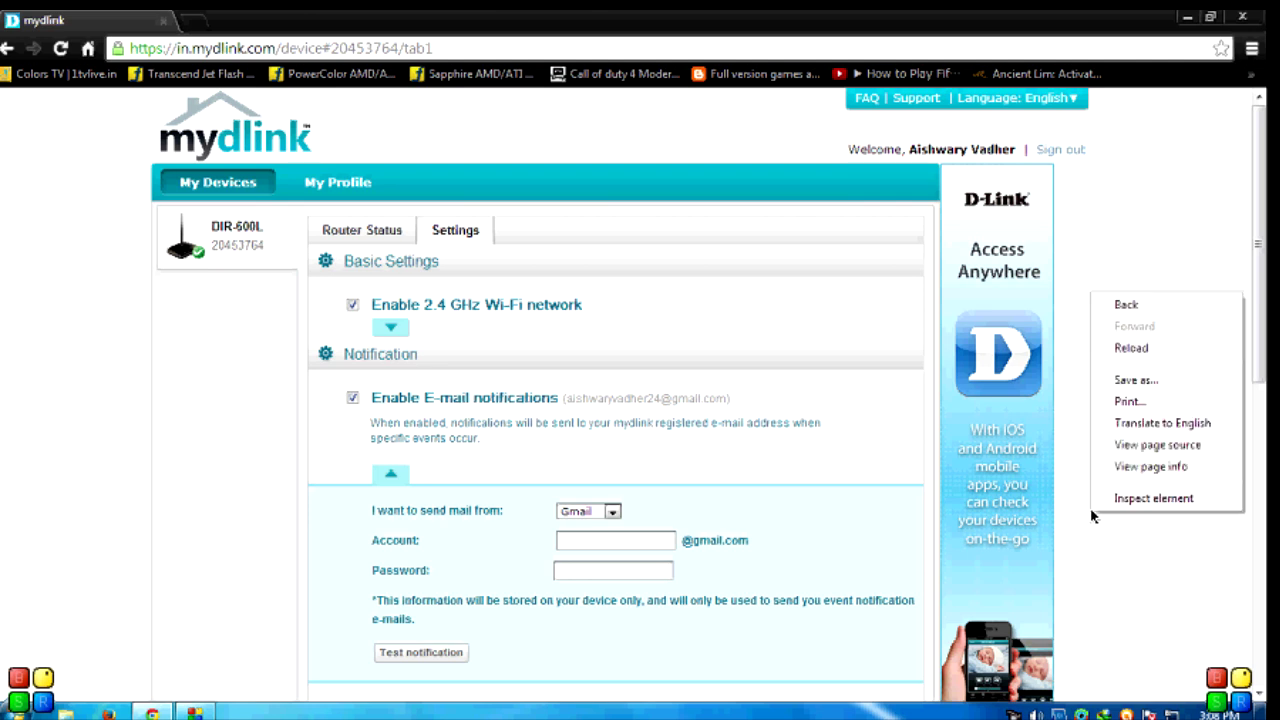
right_click(1104, 264)
right_click(1104, 242)
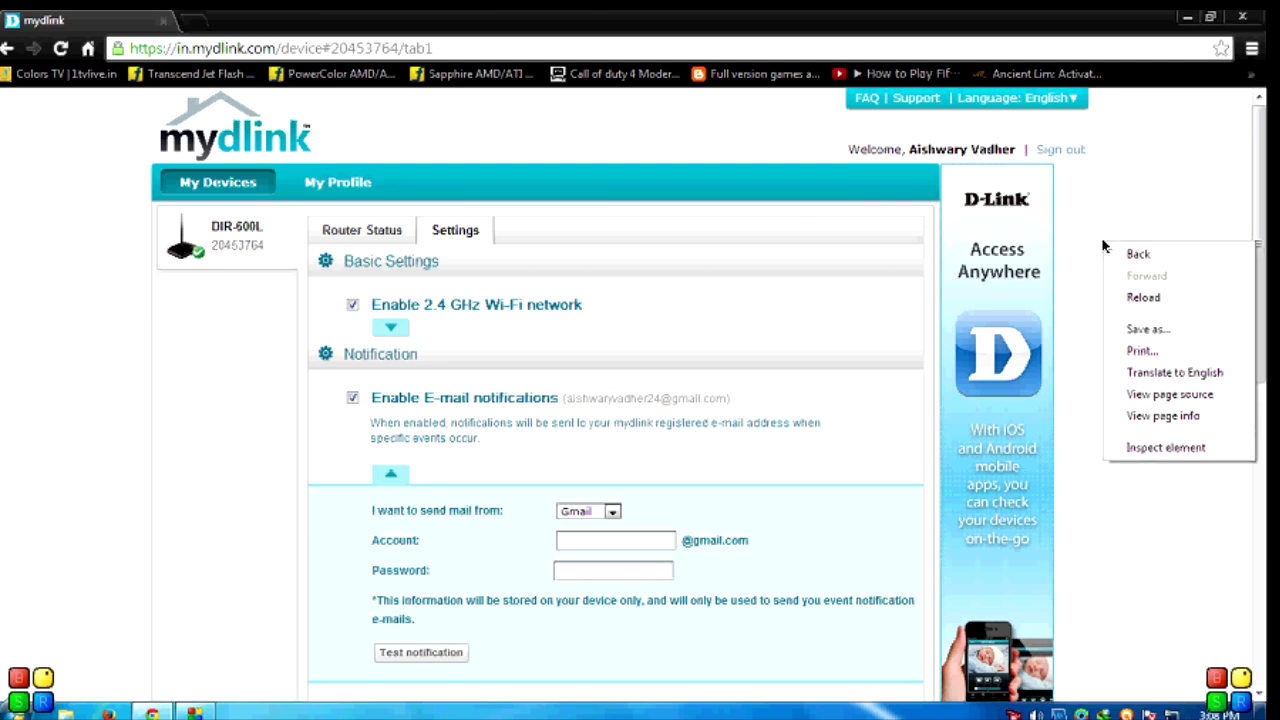
right_click(1118, 200)
right_click(1143, 165)
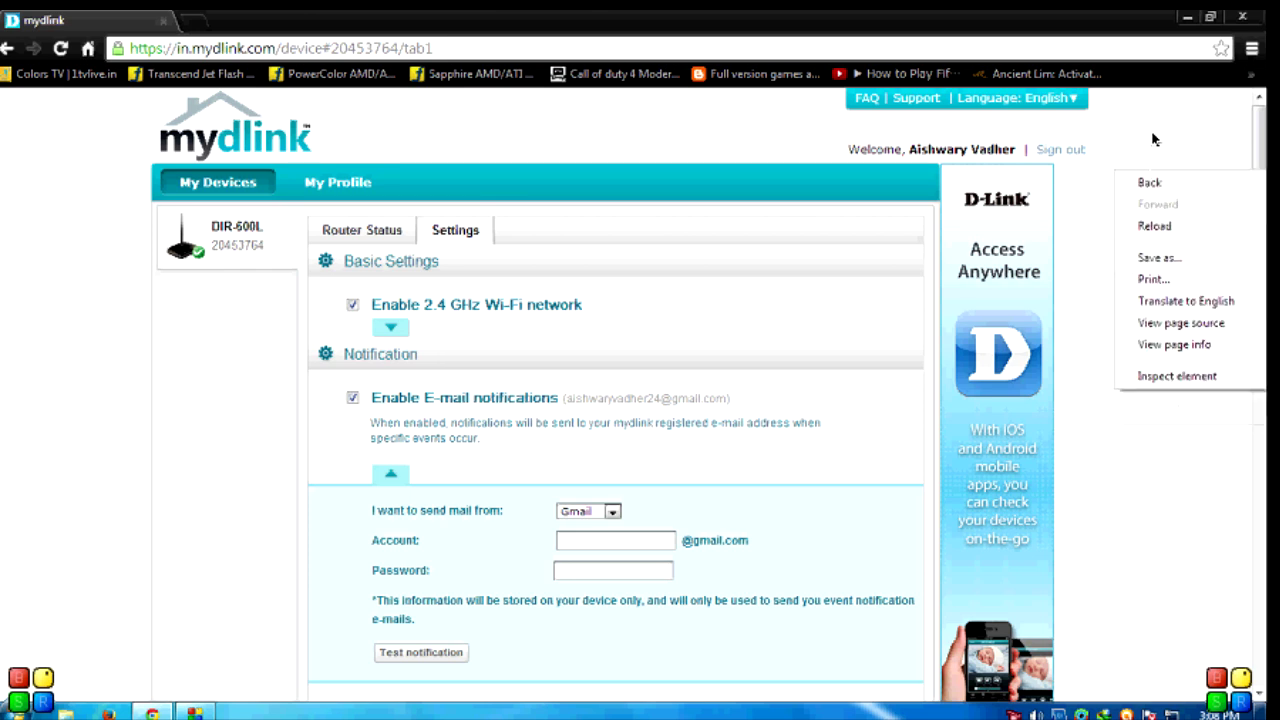
right_click(1143, 120)
click(1133, 113)
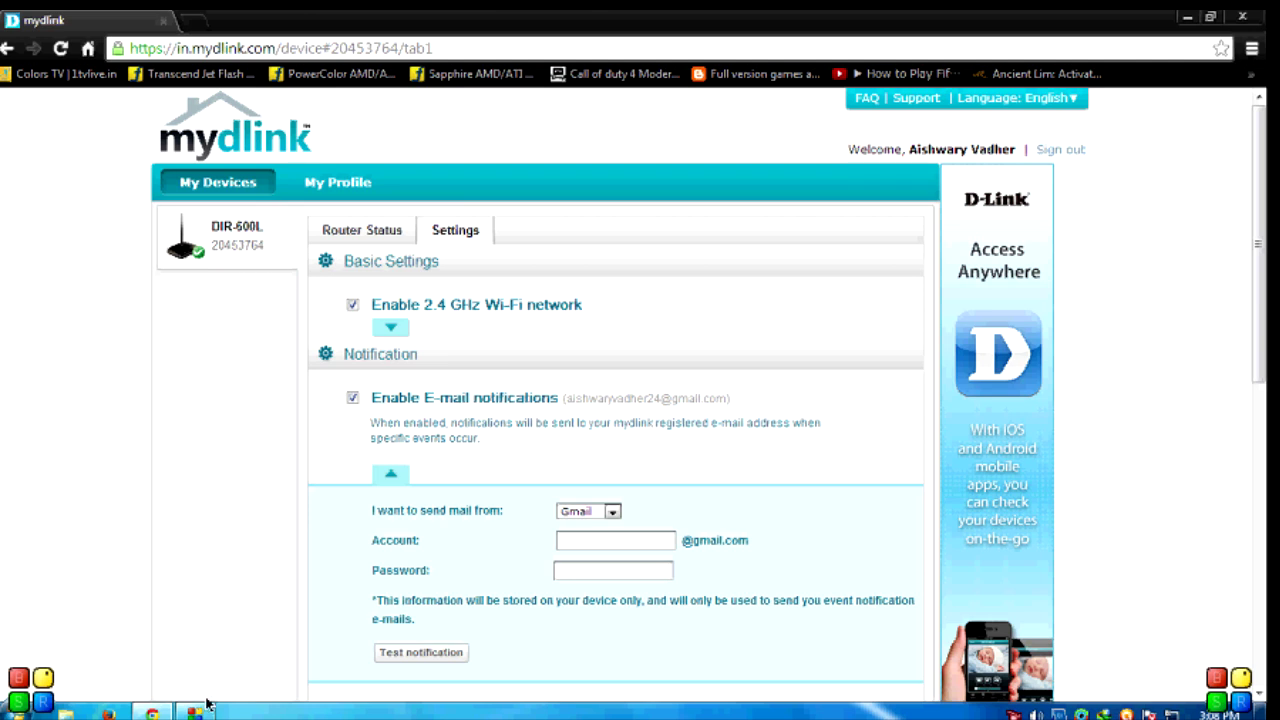
mouse_move(195, 712)
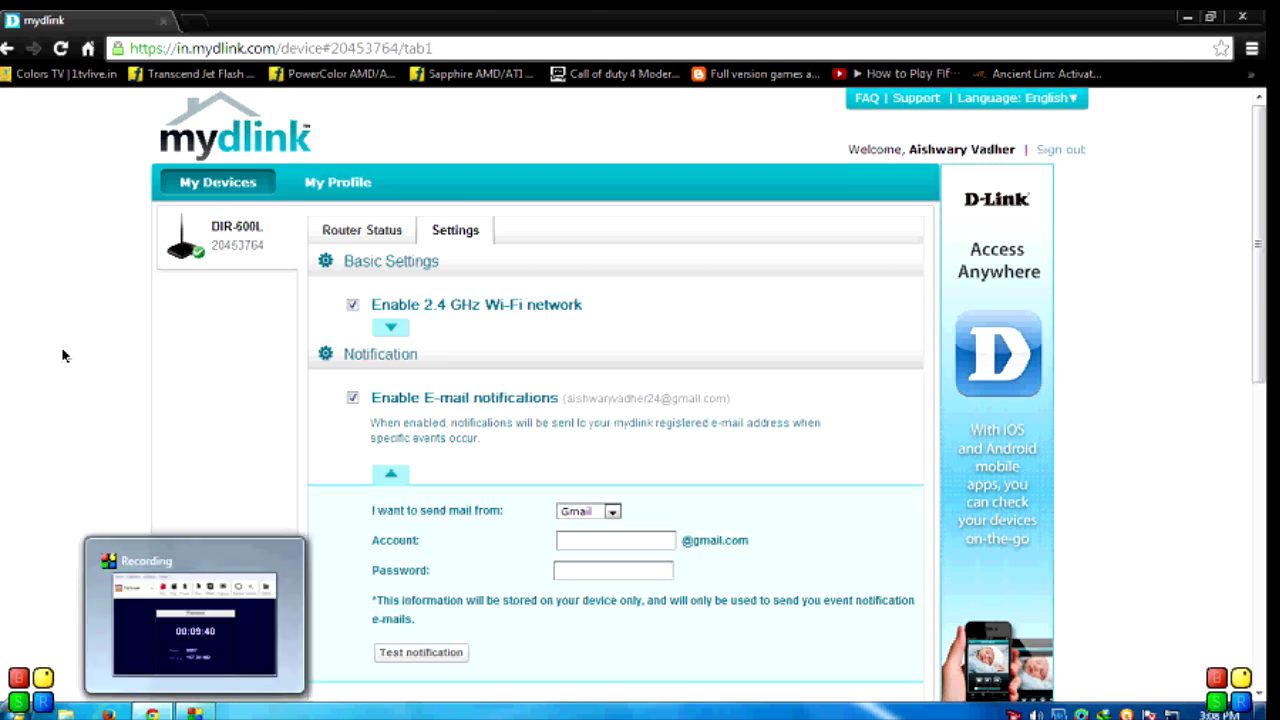
Step: Click along the left screen edge, then restore the recorder window from its taskbar thumbnail
right_click(14, 354)
click(2, 228)
right_click(2, 230)
click(2, 230)
right_click(2, 188)
click(2, 188)
right_click(2, 138)
click(4, 240)
click(195, 712)
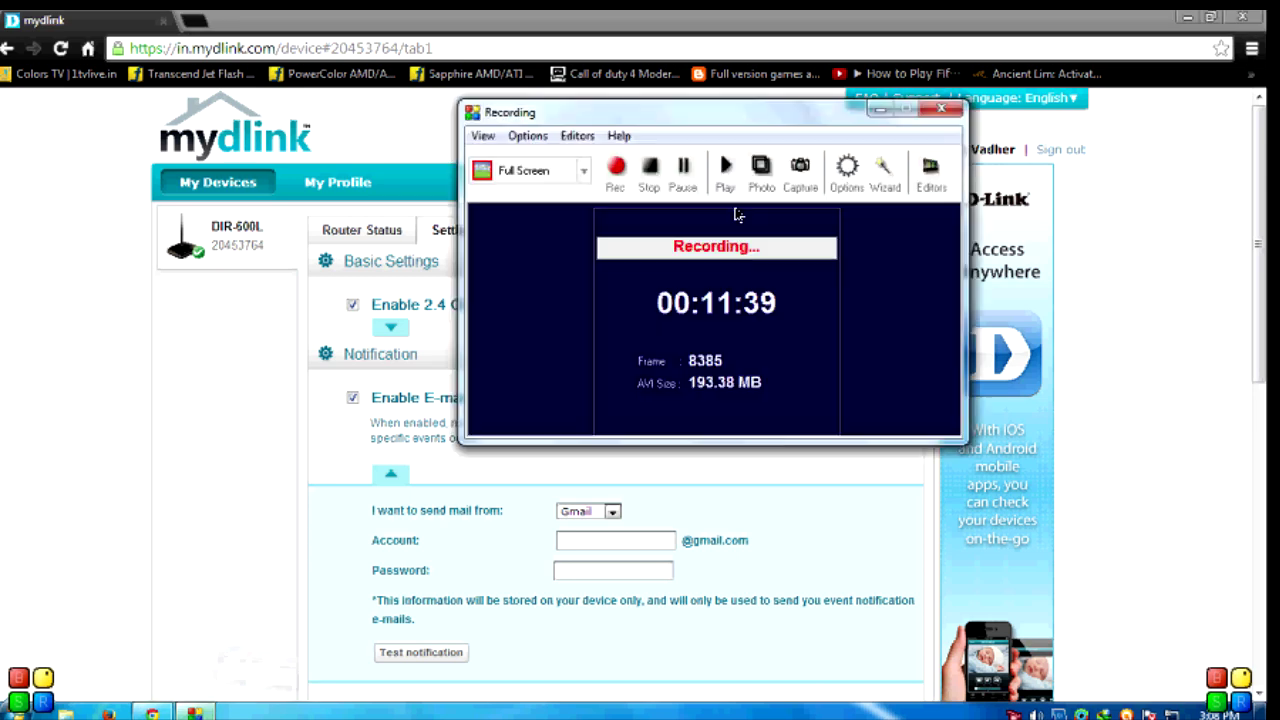